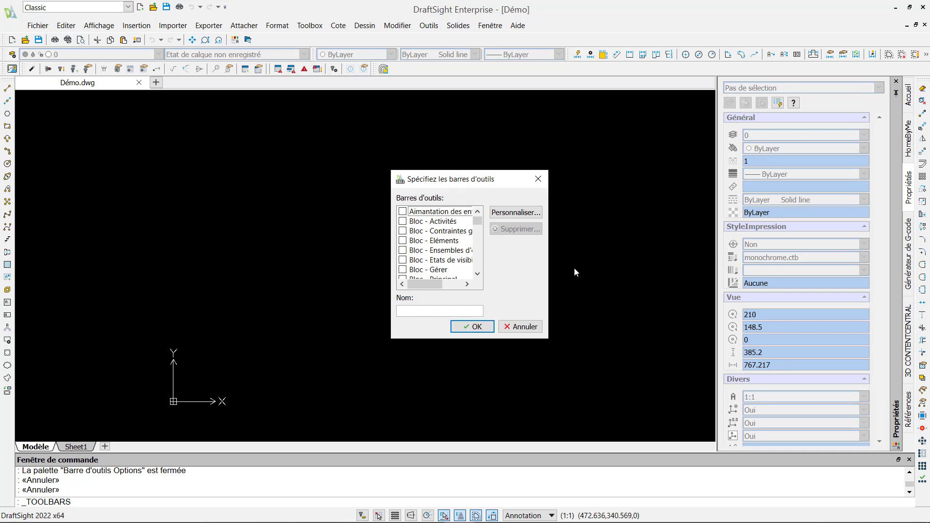
Switch on the SCP (UCS) toolbar and dock it in the top toolbar row
{"action": "left_click_drag", "start_coordinate": [474, 220], "coordinate": [470, 264]}
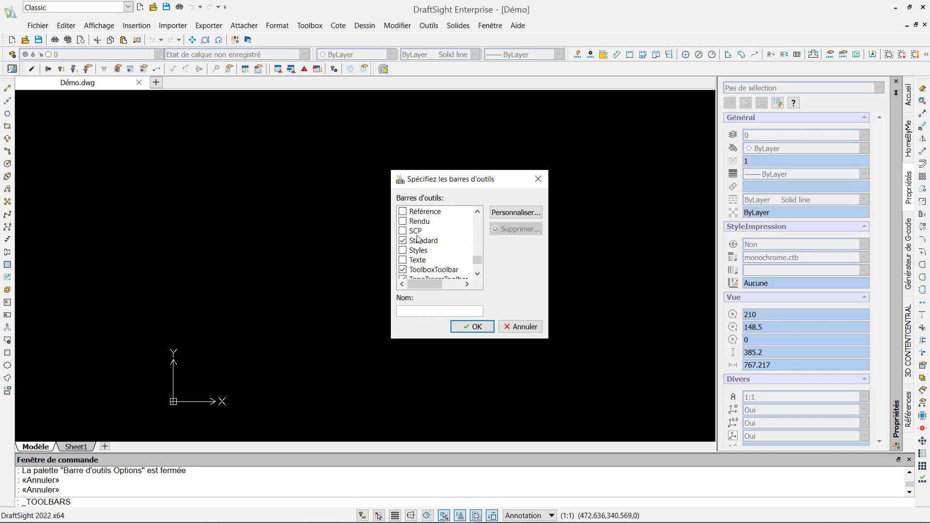
{"action": "left_click", "coordinate": [473, 327]}
{"action": "left_click_drag", "start_coordinate": [922, 484], "coordinate": [265, 36]}
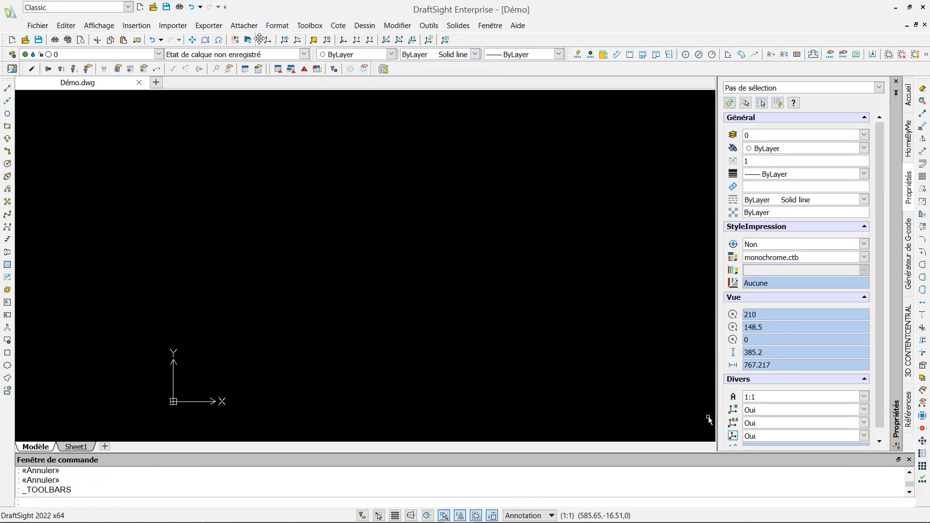
{"action": "left_click", "coordinate": [128, 7]}
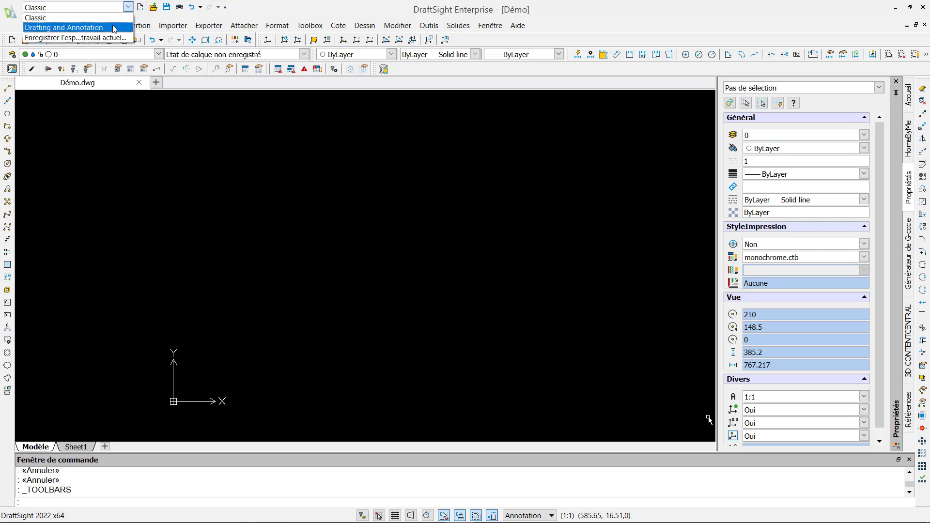
Switch to the Drafting and Annotation workspace and close the extra left vertical drawing toolbar
{"action": "left_click", "coordinate": [115, 28]}
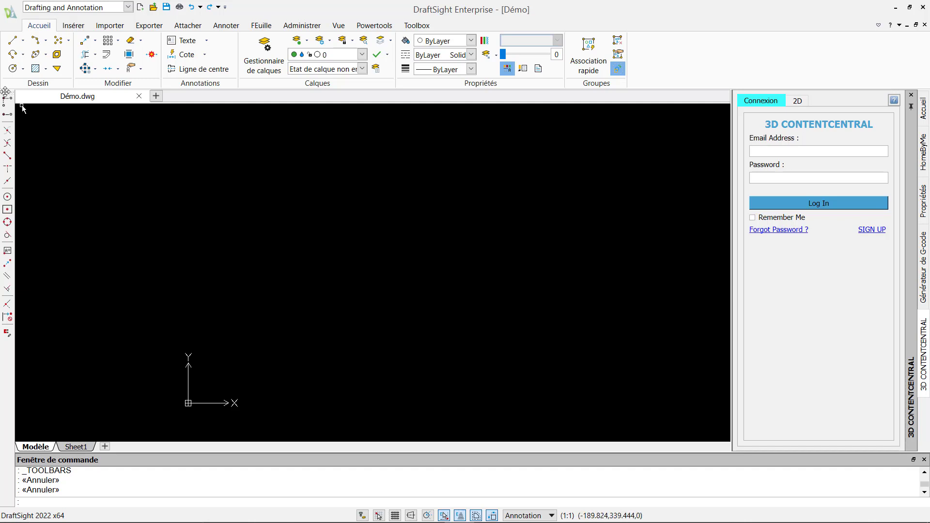
{"action": "left_click_drag", "start_coordinate": [5, 93], "coordinate": [125, 160]}
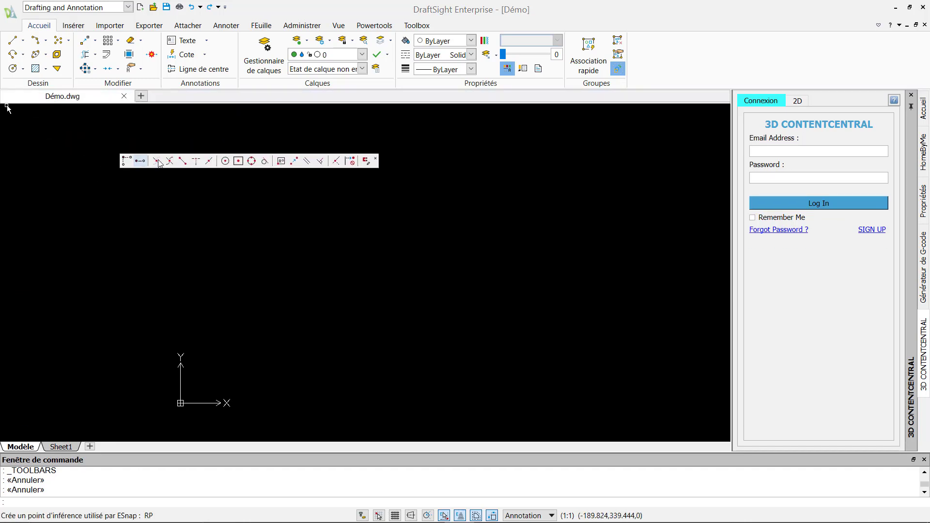
{"action": "left_click", "coordinate": [374, 161]}
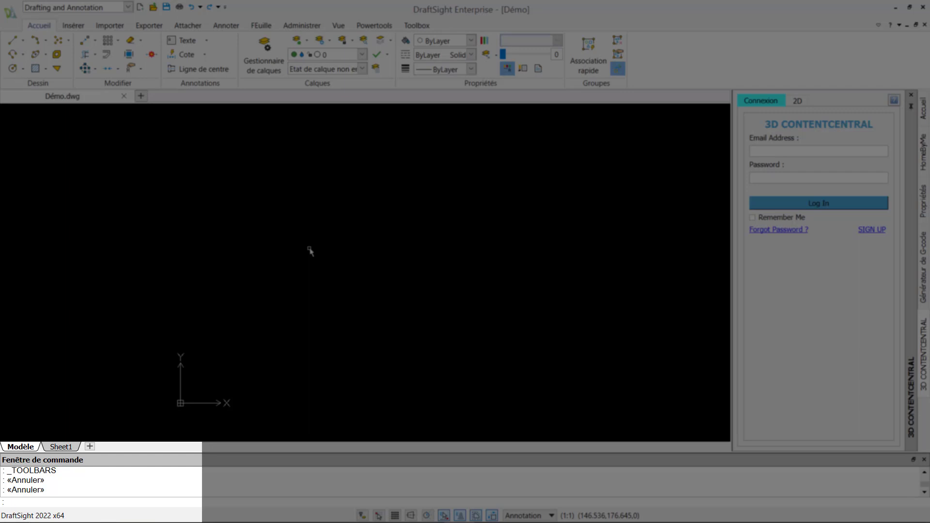
Draw a circle centred at 200,200 with radius 200
{"action": "type", "text": "C"}
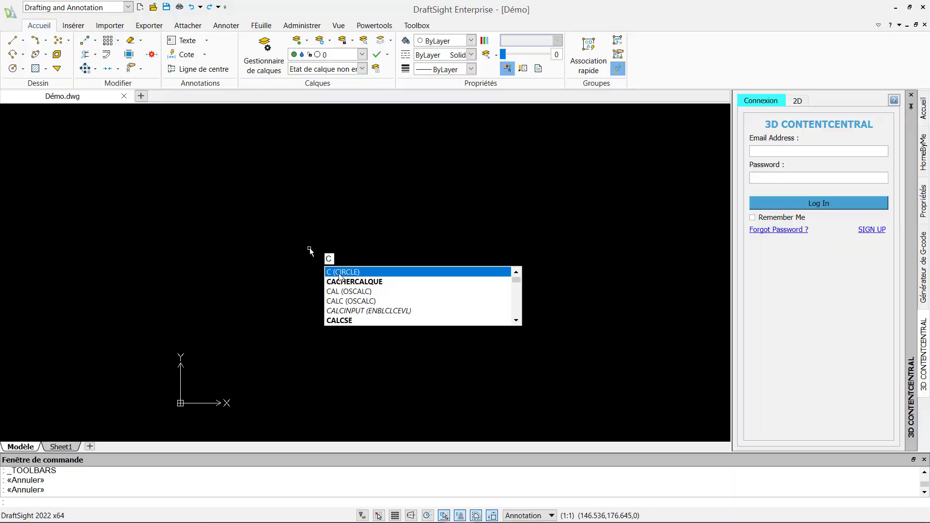
{"action": "key", "text": "Return"}
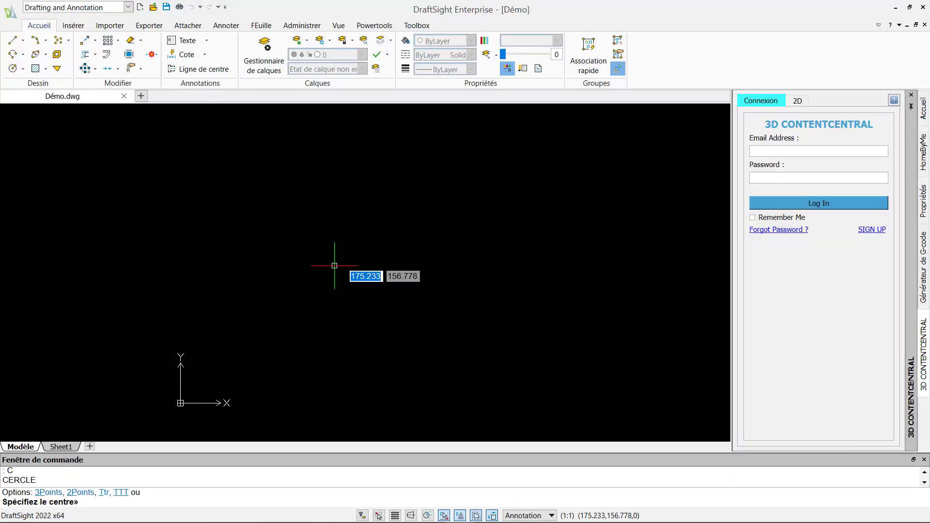
{"action": "type", "text": "200"}
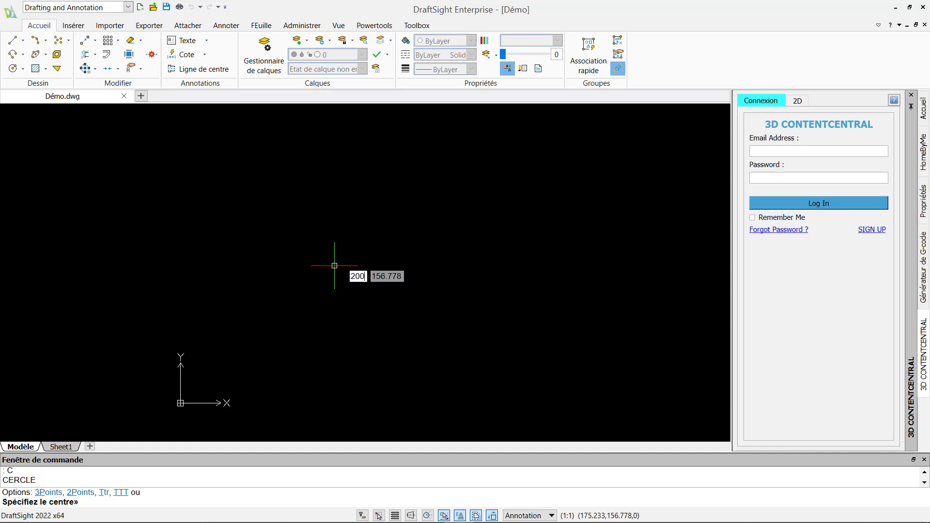
{"action": "key", "text": "Tab"}
{"action": "type", "text": "20"}
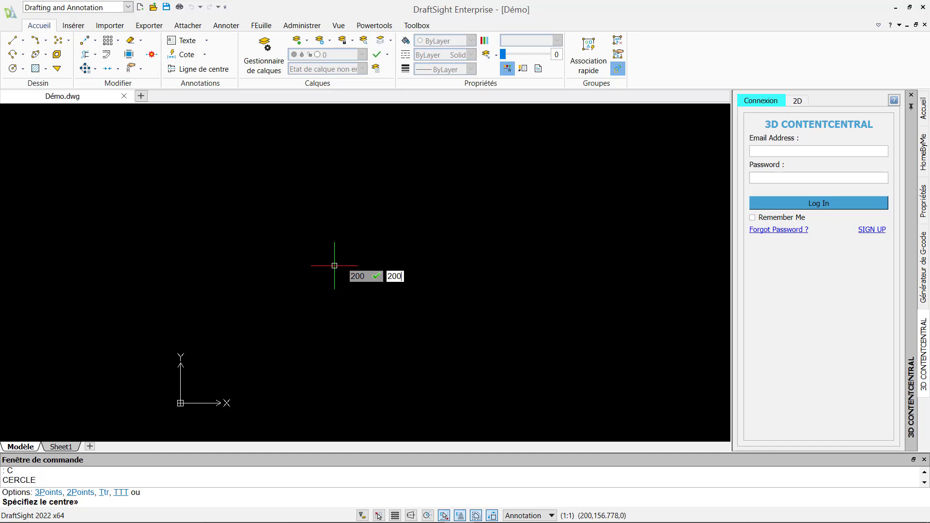
{"action": "type", "text": "0"}
{"action": "key", "text": "Return"}
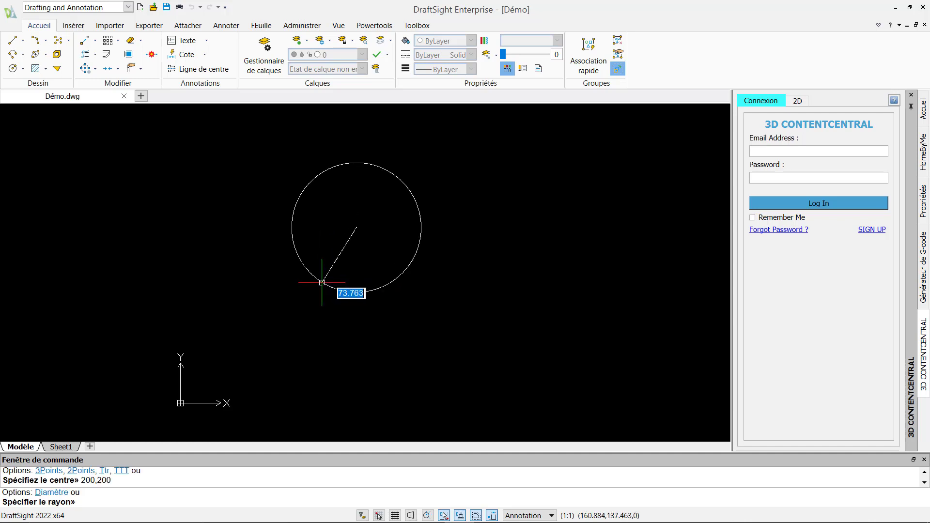
{"action": "type", "text": "200"}
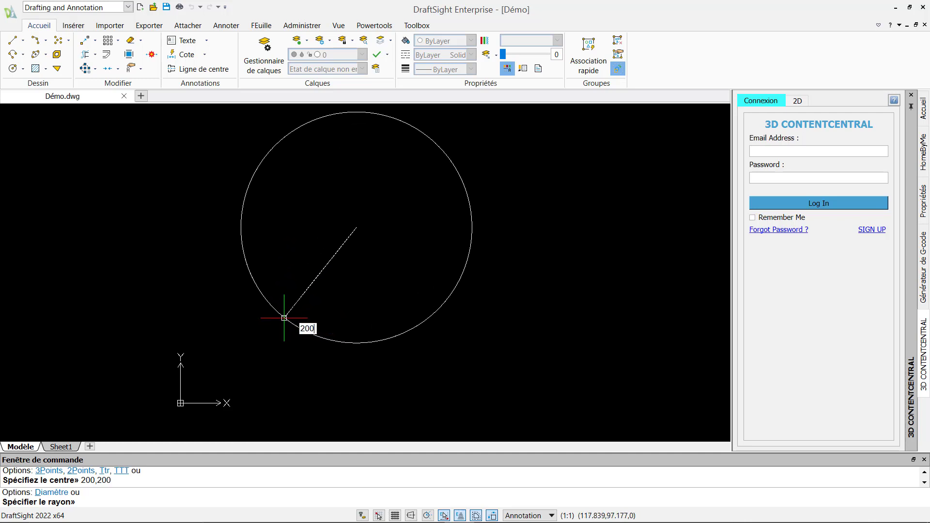
{"action": "key", "text": "Return"}
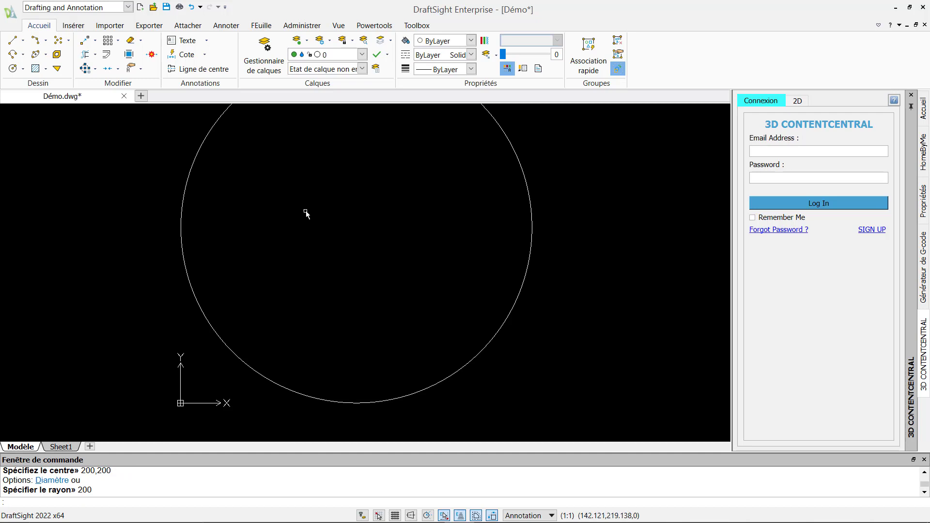
Zoom to fit the whole circle in the view using ZF
{"action": "left_click", "coordinate": [338, 25]}
{"action": "left_click", "coordinate": [117, 73]}
{"action": "left_click", "coordinate": [117, 72]}
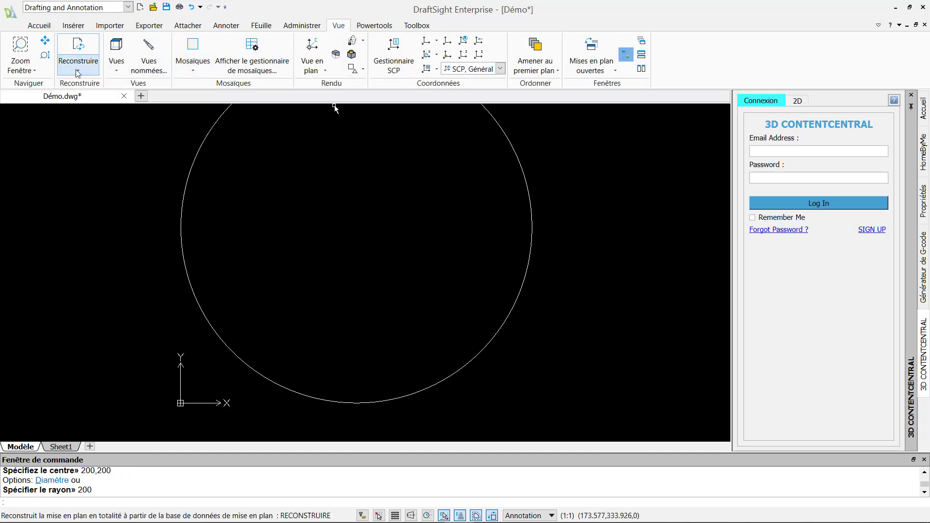
{"action": "left_click", "coordinate": [34, 73]}
{"action": "left_click", "coordinate": [34, 73]}
{"action": "left_click", "coordinate": [314, 262]}
{"action": "key", "text": "Escape"}
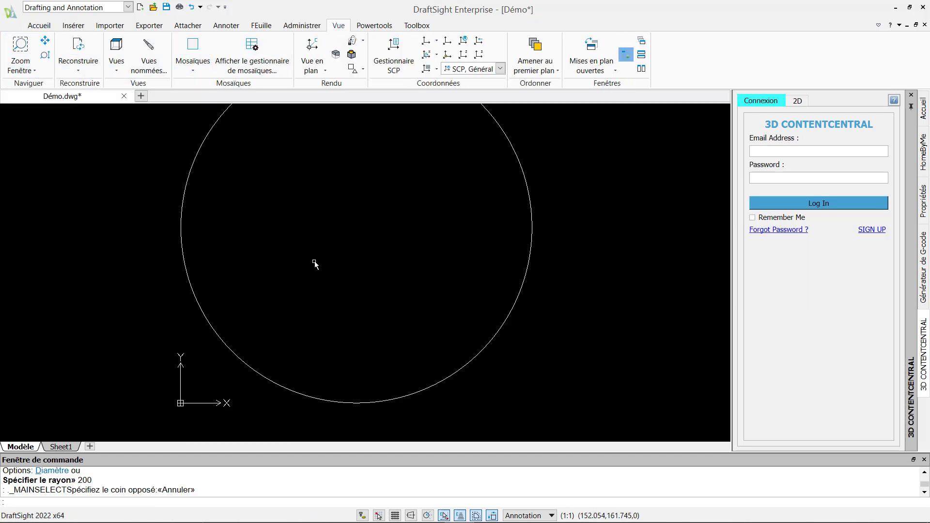
{"action": "type", "text": "ZF"}
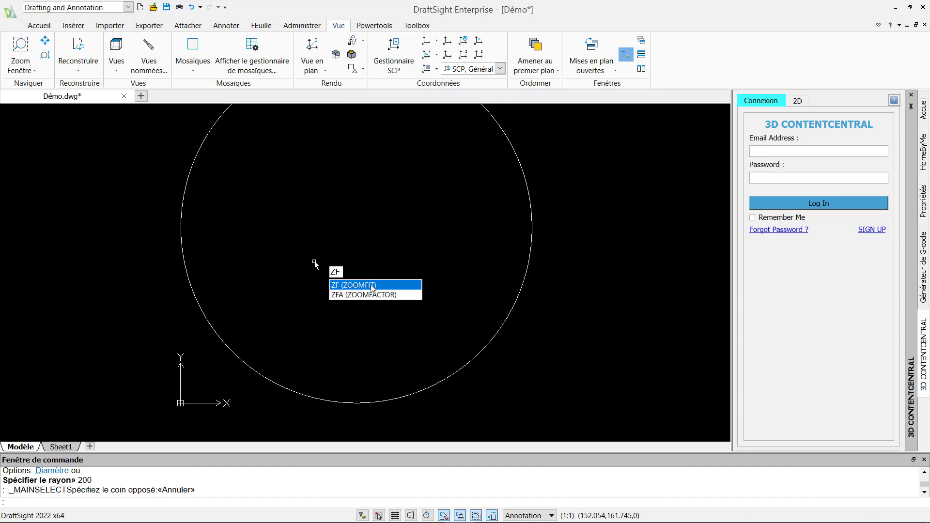
{"action": "left_click", "coordinate": [372, 286]}
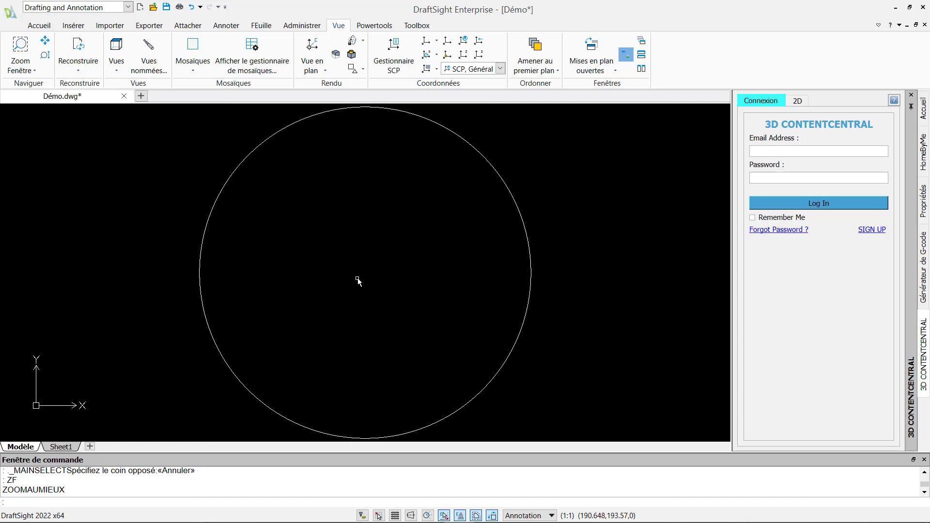
{"action": "scroll", "coordinate": [369, 286], "scroll_direction": "up", "scroll_amount": 1}
{"action": "scroll", "coordinate": [370, 288], "scroll_direction": "down", "scroll_amount": 2}
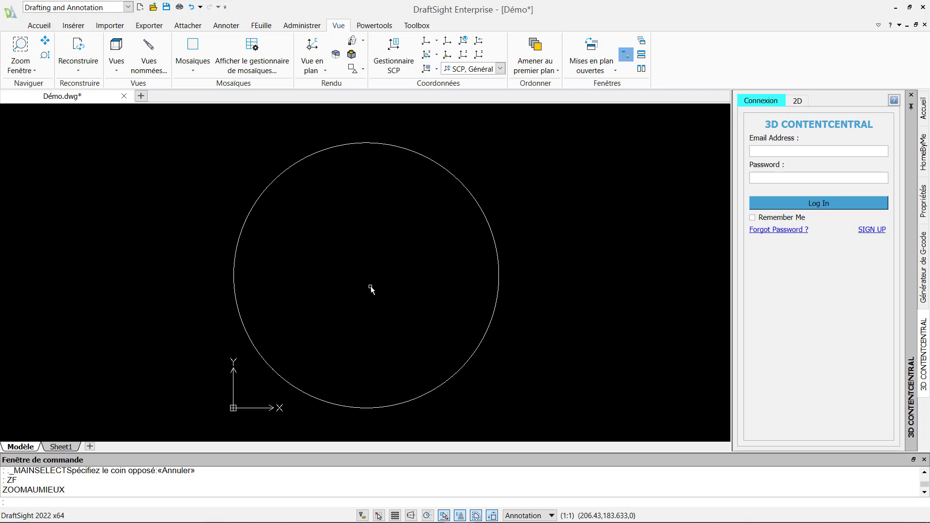
Offset the big circle 50 units inward
{"action": "left_click", "coordinate": [41, 26]}
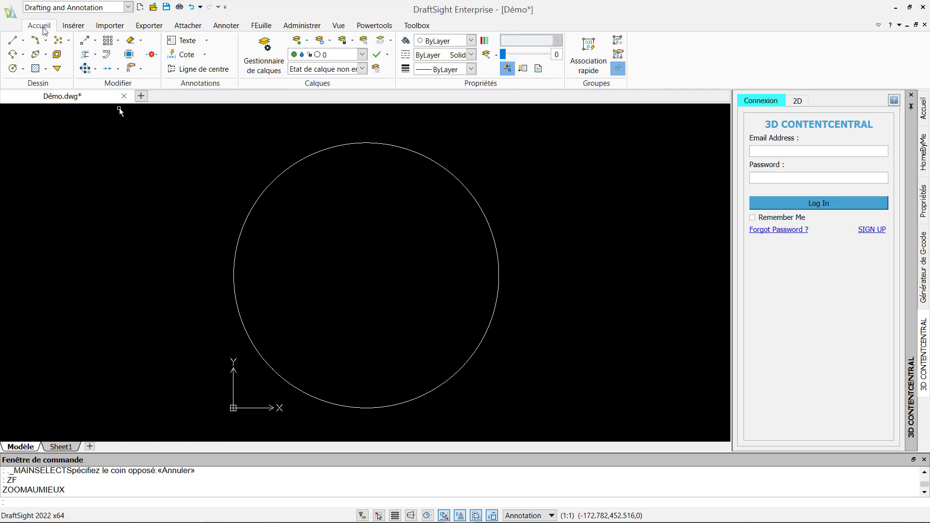
{"action": "left_click", "coordinate": [107, 54]}
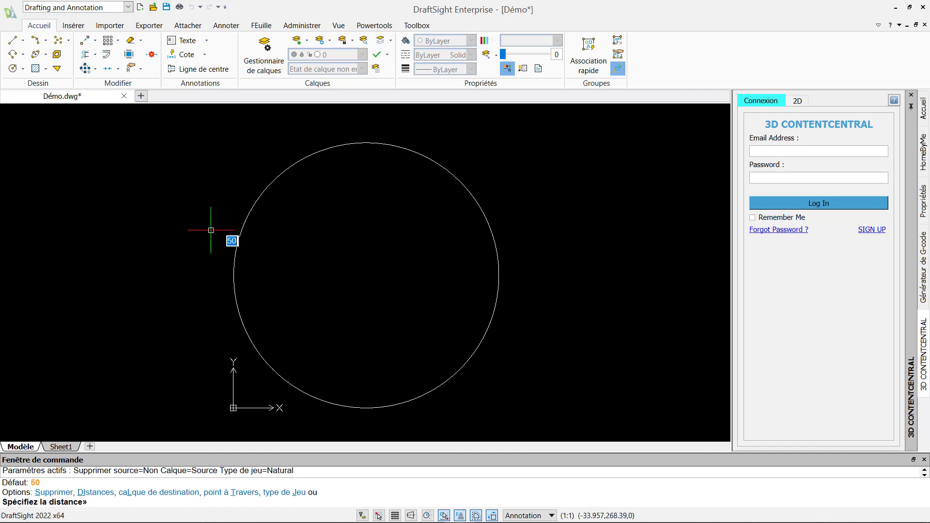
{"action": "key", "text": "Return"}
{"action": "left_click", "coordinate": [235, 250]}
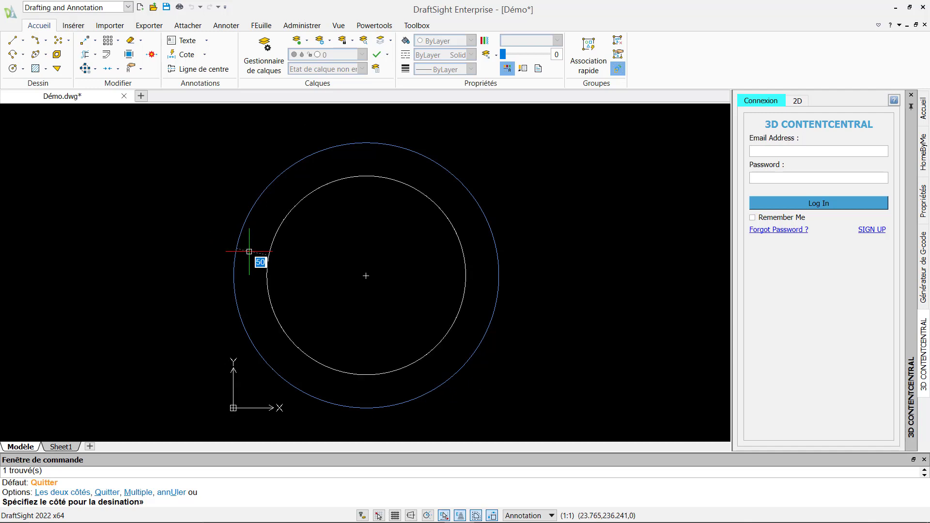
{"action": "left_click", "coordinate": [269, 256]}
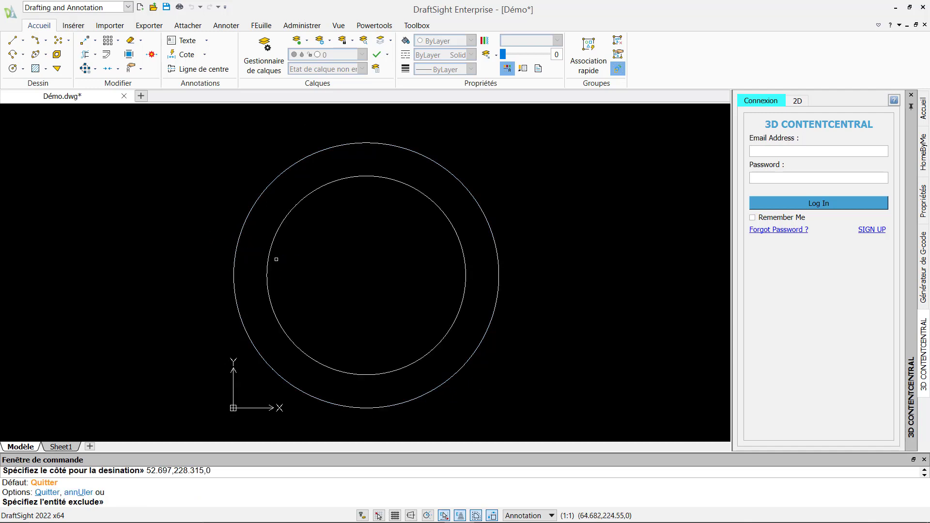
{"action": "type", "text": "c"}
{"action": "key", "text": "Escape"}
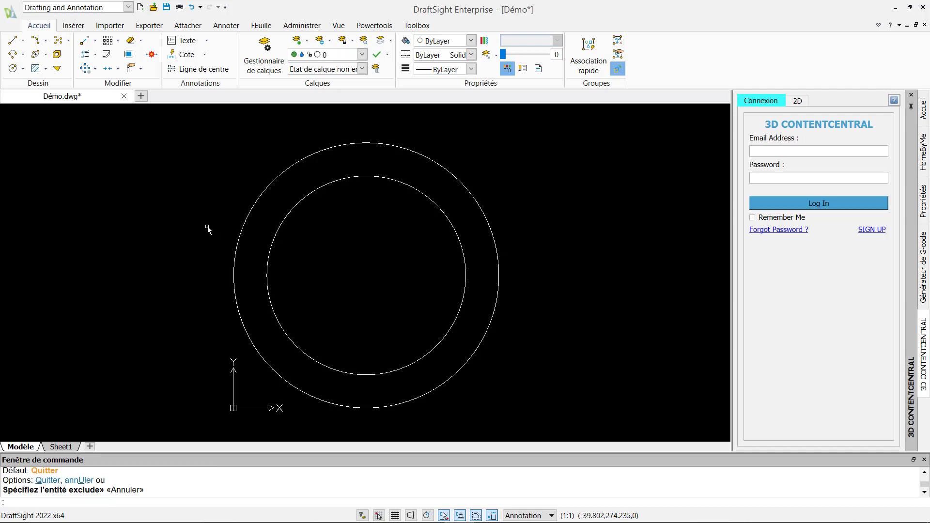
{"action": "key", "text": "Escape"}
Draw a radius-50 circle at the shared centre of the circles
{"action": "left_click", "coordinate": [13, 69]}
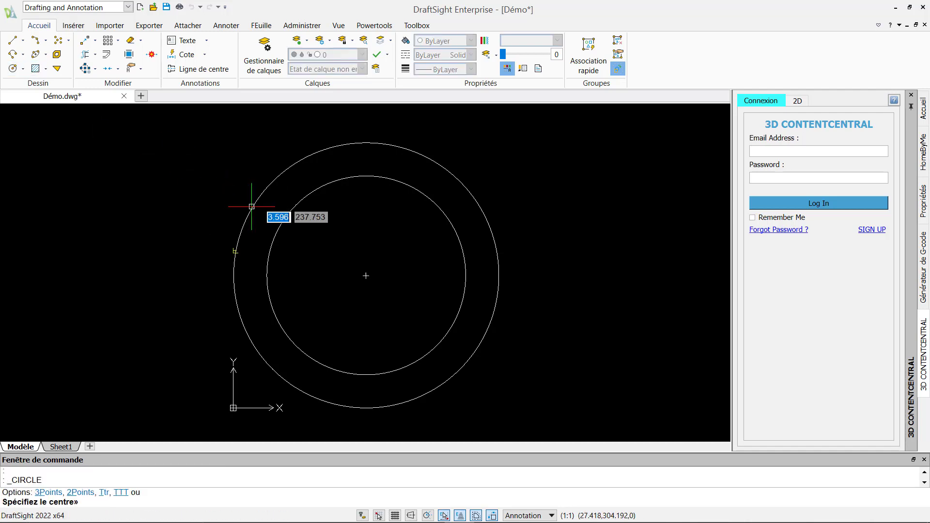
{"action": "left_click", "coordinate": [366, 275]}
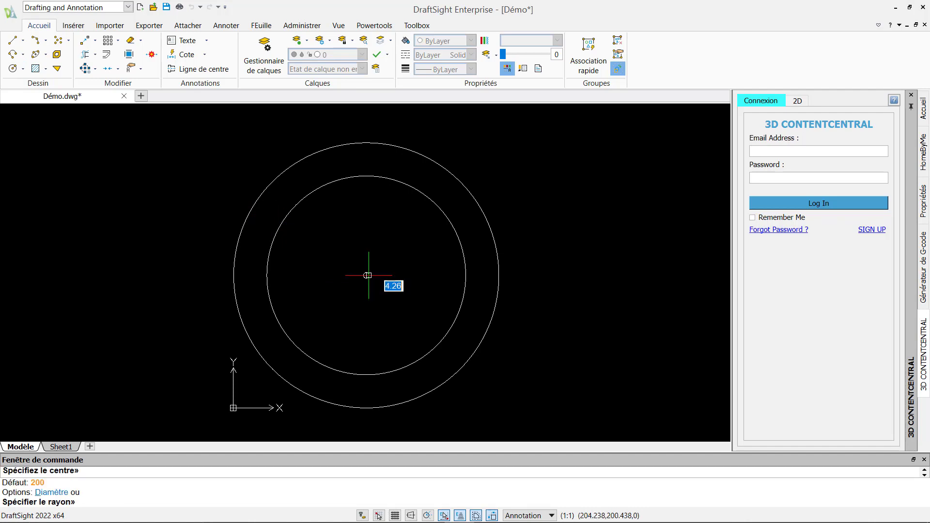
{"action": "type", "text": "50"}
{"action": "key", "text": "Return"}
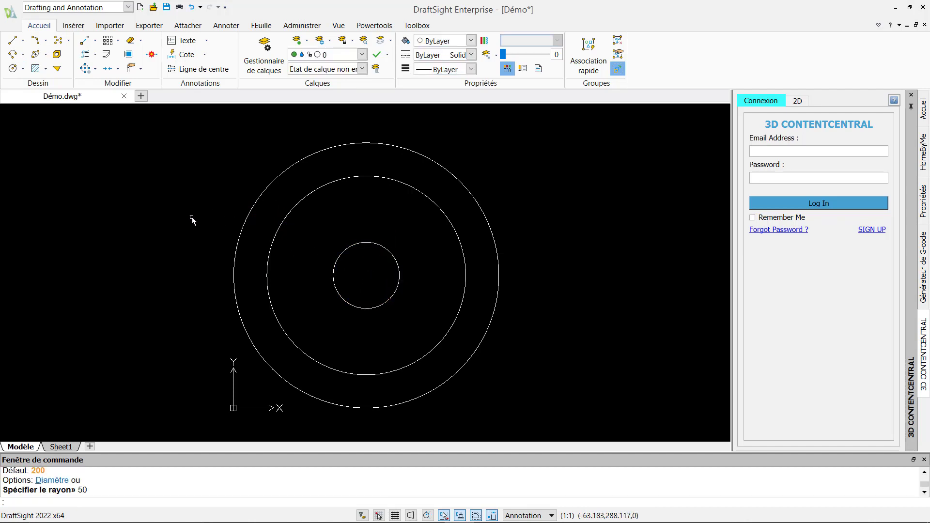
With Ortho on, draw a vertical line and a horizontal line across the circles
{"action": "type", "text": "L"}
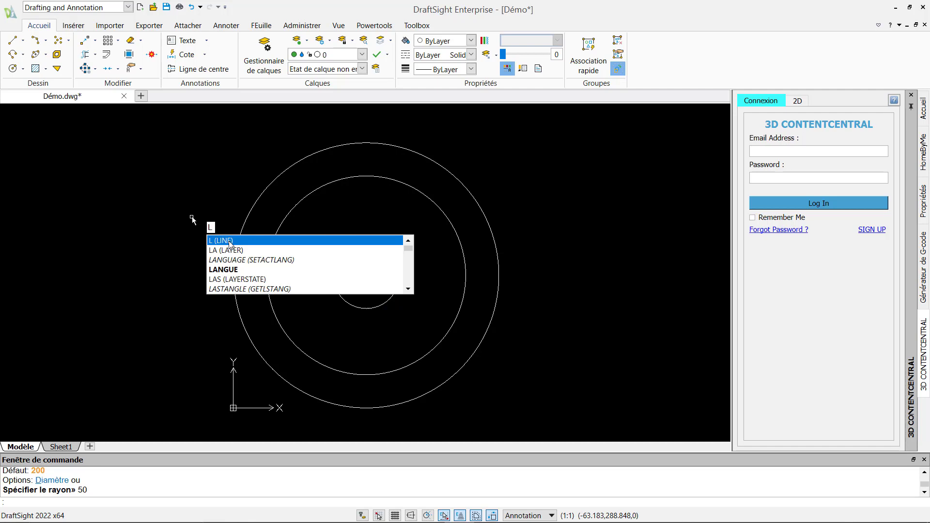
{"action": "key", "text": "Return"}
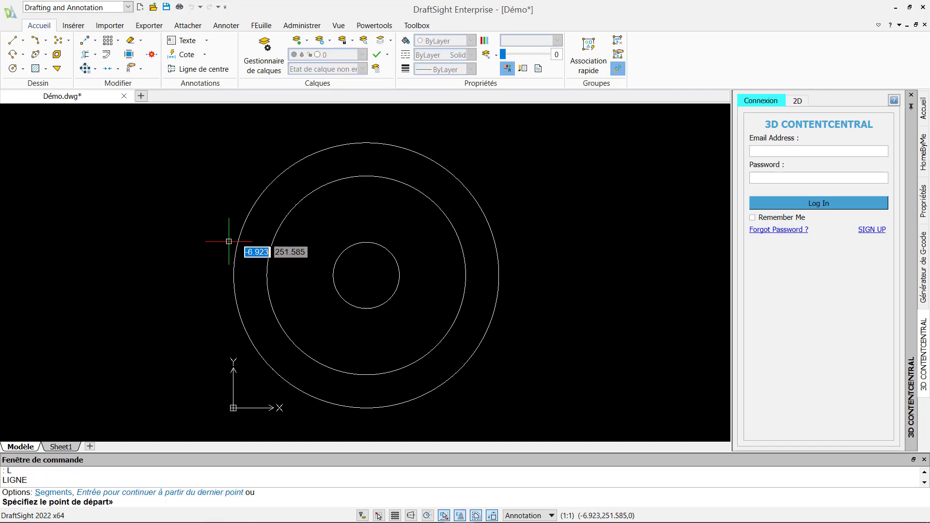
{"action": "left_click", "coordinate": [355, 131]}
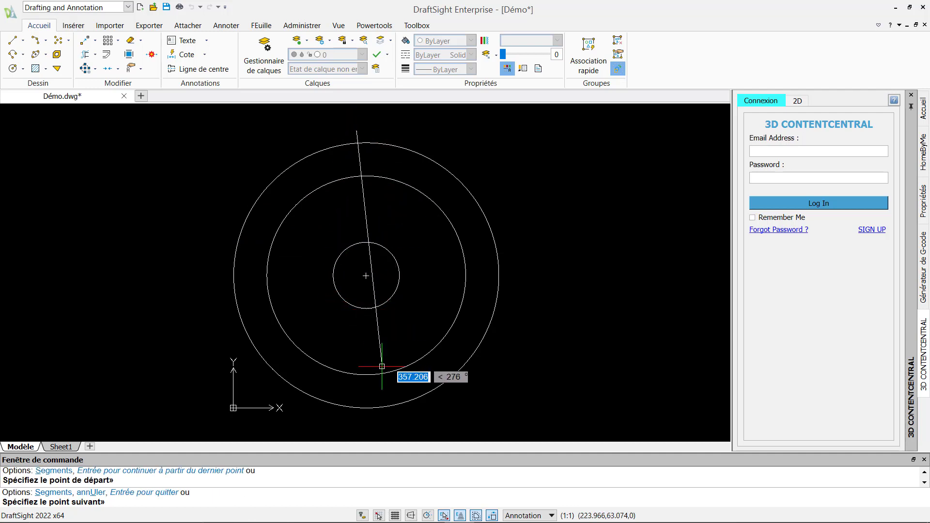
{"action": "left_click", "coordinate": [411, 516]}
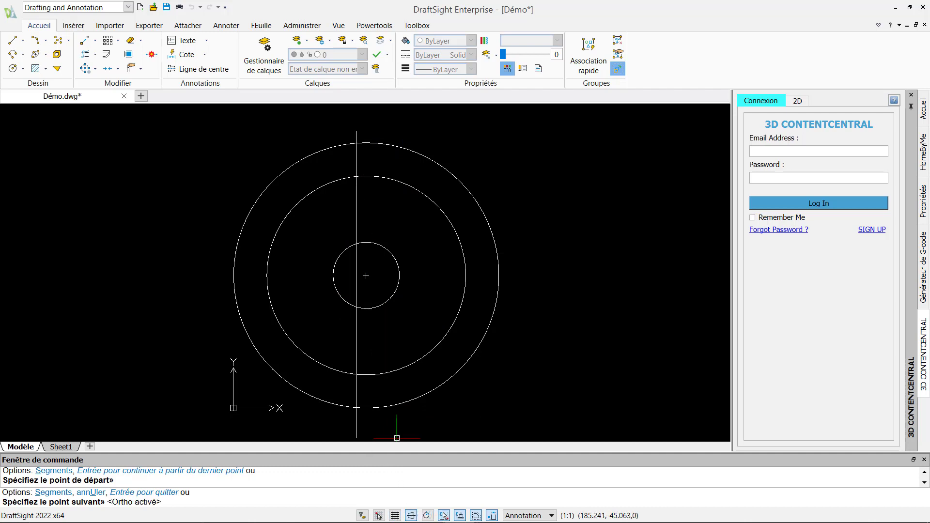
{"action": "left_click", "coordinate": [356, 424]}
{"action": "key", "text": "Escape"}
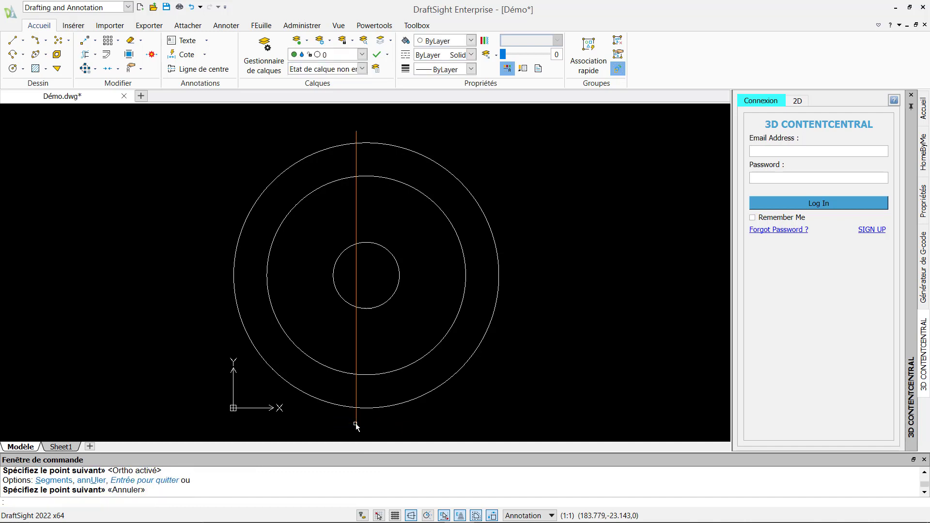
{"action": "key", "text": "Return"}
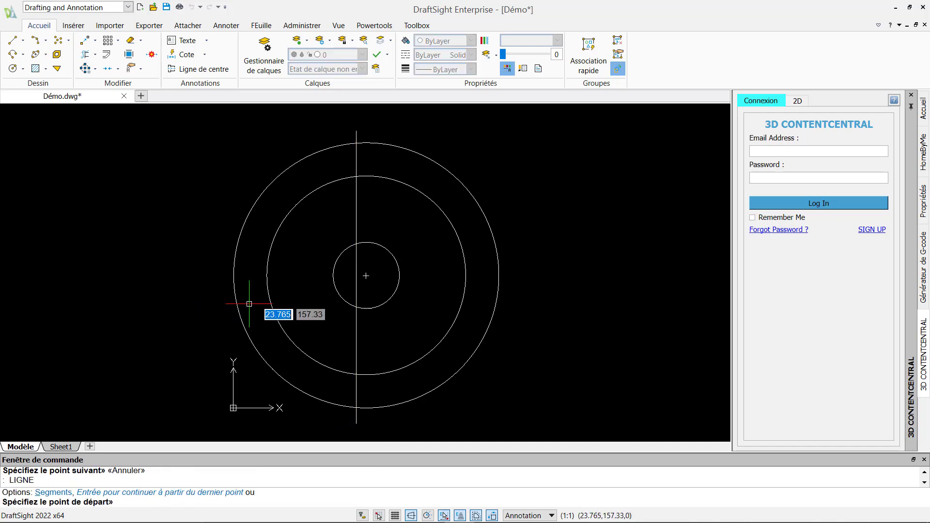
{"action": "left_click", "coordinate": [320, 296]}
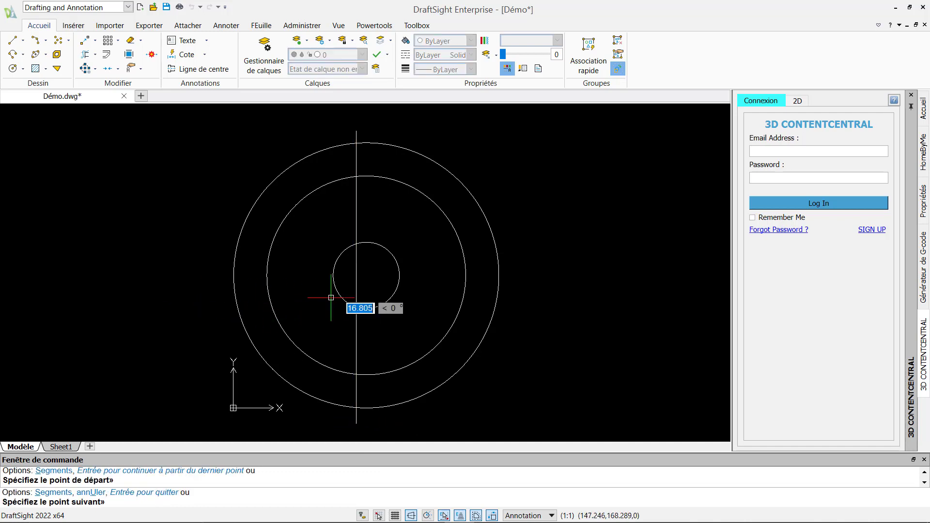
{"action": "left_click", "coordinate": [521, 296]}
{"action": "key", "text": "Escape"}
Copy-paste the vertical line just to the right of the original
{"action": "left_click", "coordinate": [357, 190]}
{"action": "key", "text": "ctrl+c"}
{"action": "key", "text": "ctrl+v"}
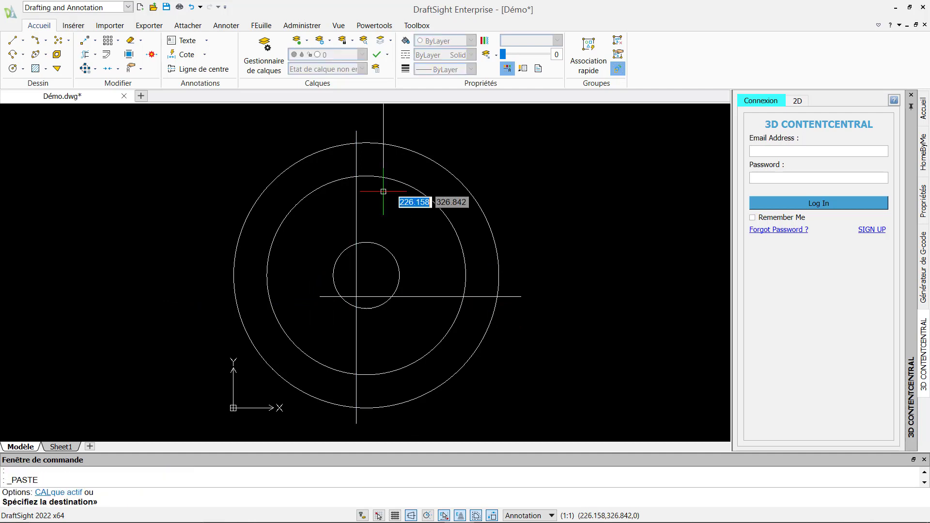
{"action": "left_click", "coordinate": [384, 416]}
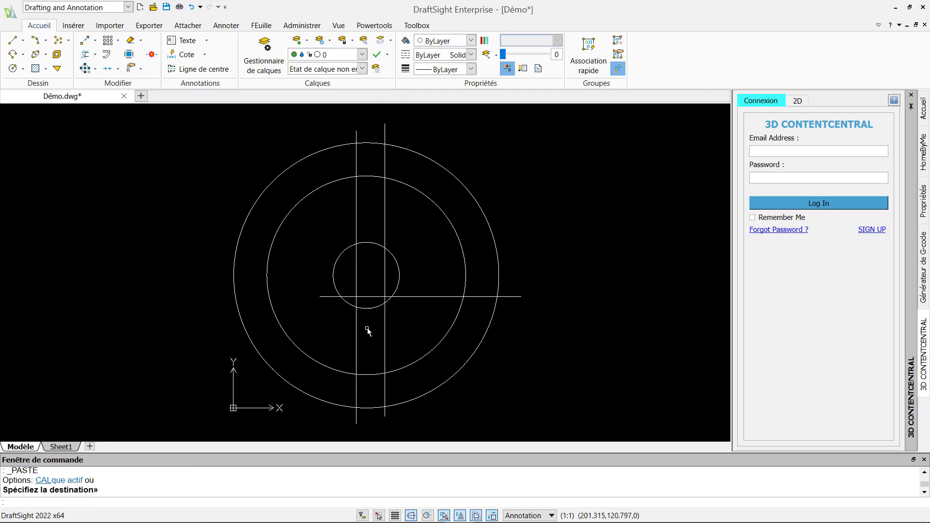
{"action": "key", "text": "Escape"}
Copy the horizontal line upward to make a second parallel guide
{"action": "left_click", "coordinate": [85, 40]}
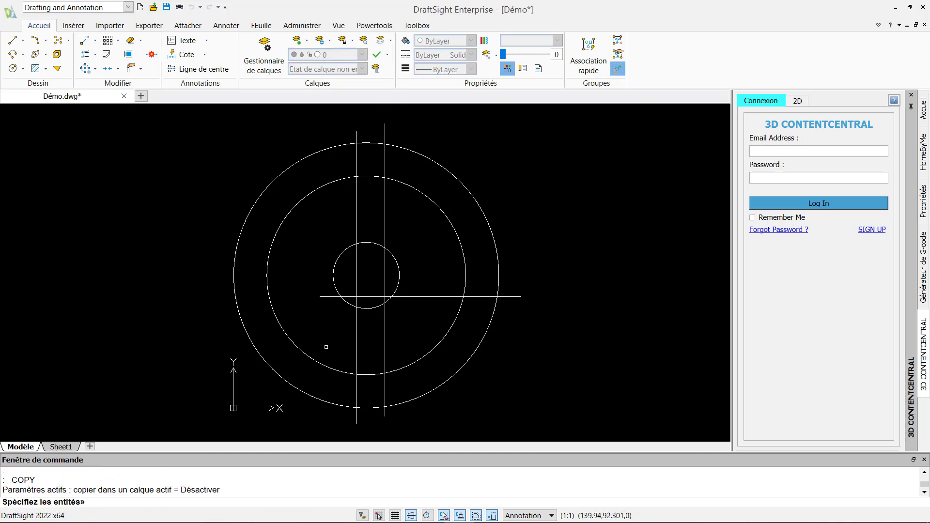
{"action": "left_click", "coordinate": [320, 297]}
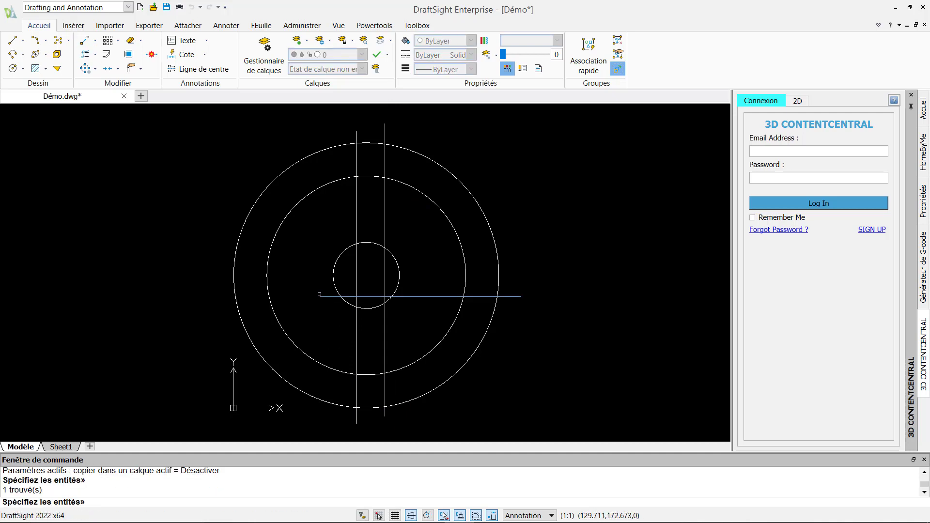
{"action": "left_click", "coordinate": [323, 297]}
{"action": "key", "text": "Return"}
{"action": "left_click", "coordinate": [320, 297]}
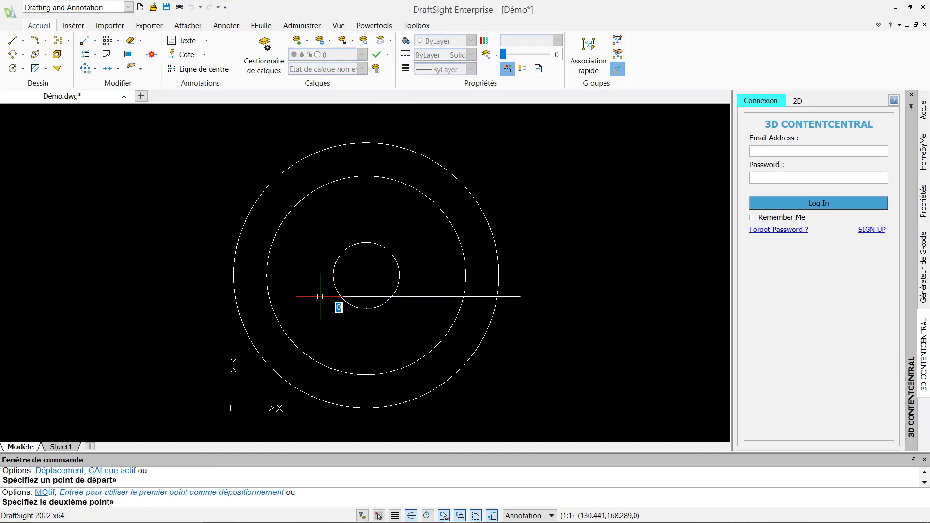
{"action": "left_click", "coordinate": [320, 259]}
{"action": "key", "text": "Escape"}
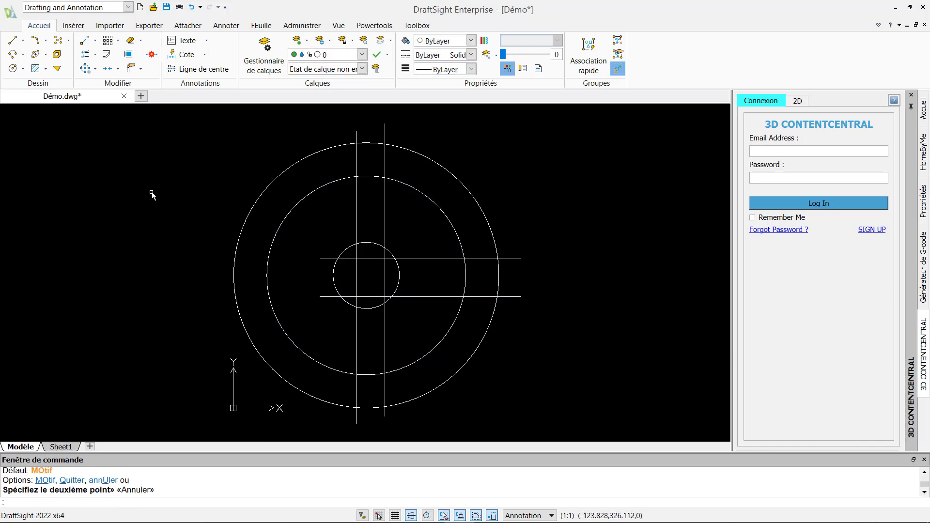
Smart-trim the guide lines and arcs to cut top and bottom slots and a central arm
{"action": "left_click", "coordinate": [85, 54]}
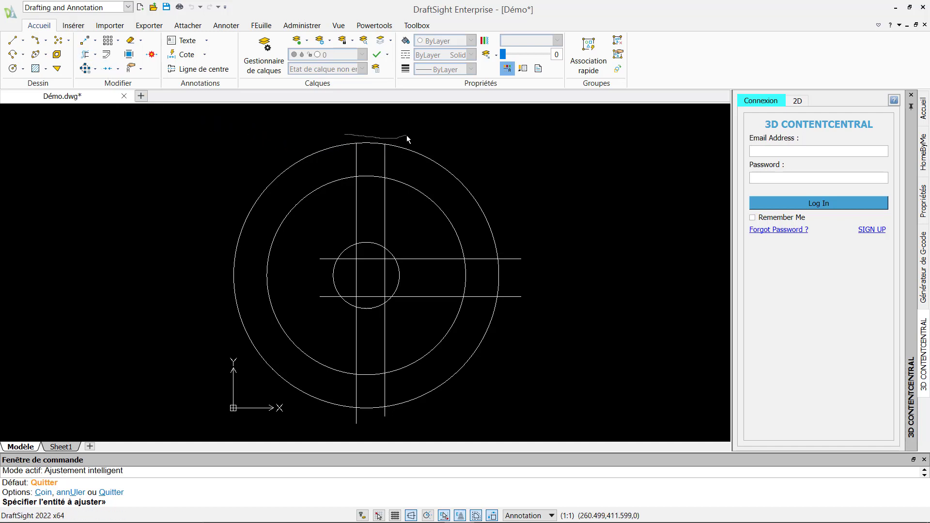
{"action": "mouse_move", "coordinate": [352, 206]}
{"action": "left_mouse_down"}
{"action": "mouse_move", "coordinate": [374, 302]}
{"action": "mouse_move", "coordinate": [388, 256]}
{"action": "left_mouse_up"}
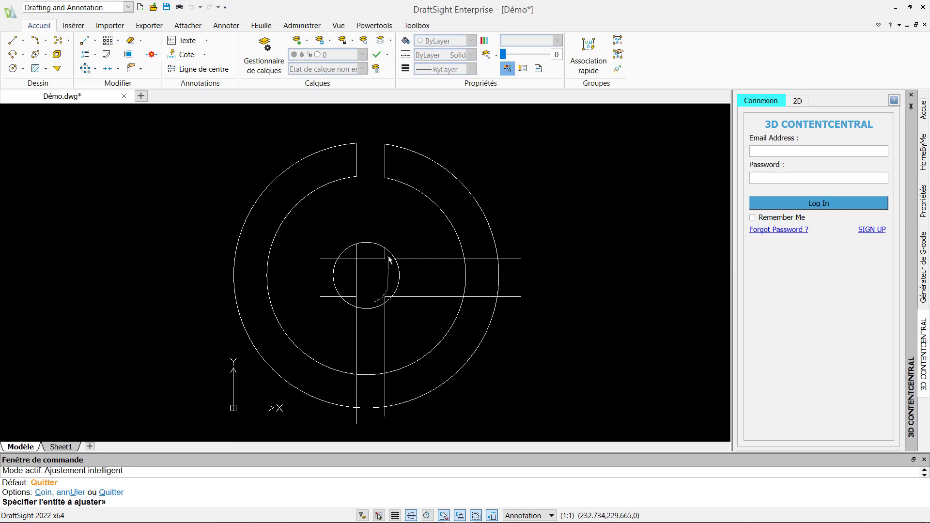
{"action": "mouse_move", "coordinate": [359, 291]}
{"action": "left_mouse_down"}
{"action": "mouse_move", "coordinate": [382, 303]}
{"action": "mouse_move", "coordinate": [327, 239]}
{"action": "mouse_move", "coordinate": [387, 345]}
{"action": "left_mouse_up"}
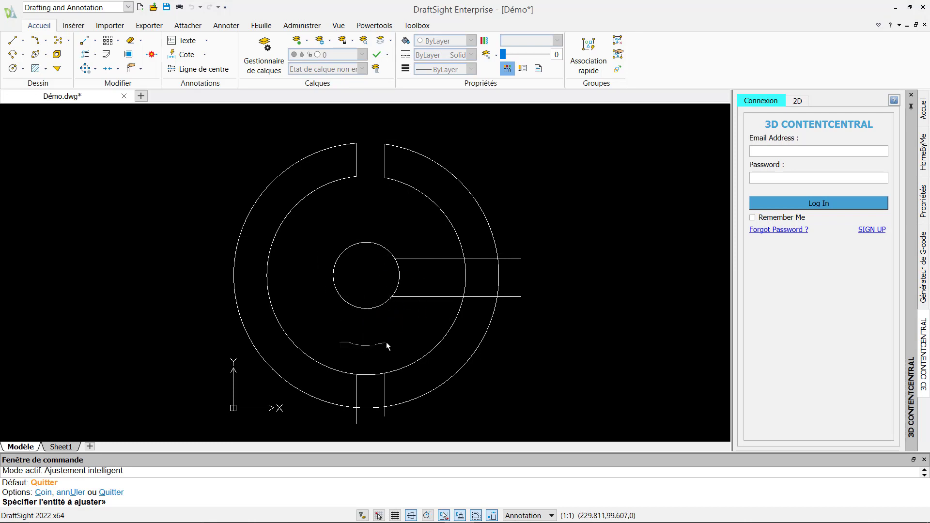
{"action": "mouse_move", "coordinate": [370, 413]}
{"action": "left_mouse_down"}
{"action": "mouse_move", "coordinate": [500, 262]}
{"action": "mouse_move", "coordinate": [444, 278]}
{"action": "mouse_move", "coordinate": [478, 305]}
{"action": "mouse_move", "coordinate": [380, 279]}
{"action": "left_mouse_up"}
{"action": "key", "text": "Escape"}
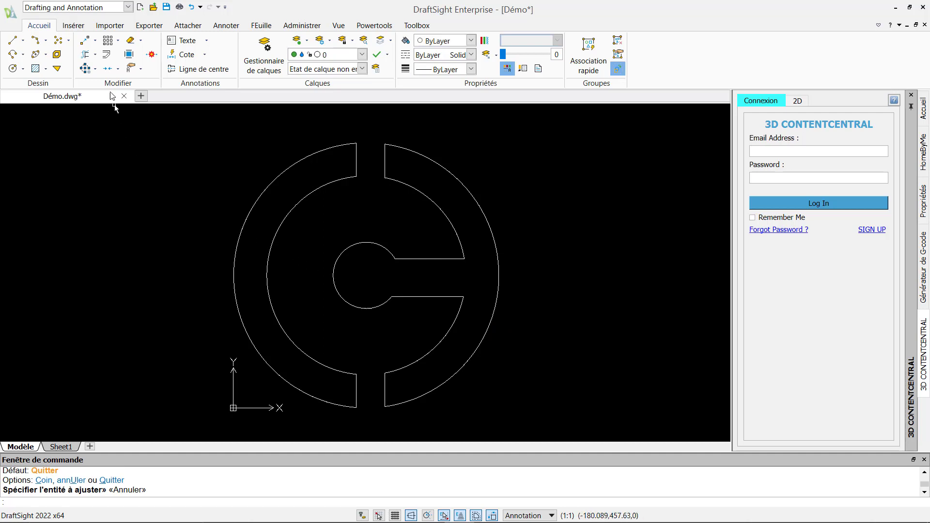
Start Fillet with radius 20 in Multiple mode
{"action": "left_click", "coordinate": [95, 54]}
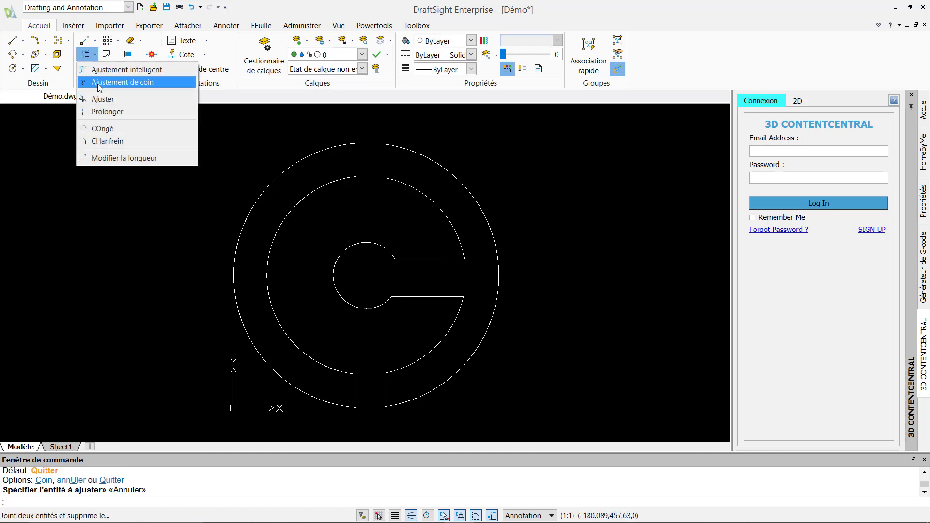
{"action": "left_click", "coordinate": [105, 129]}
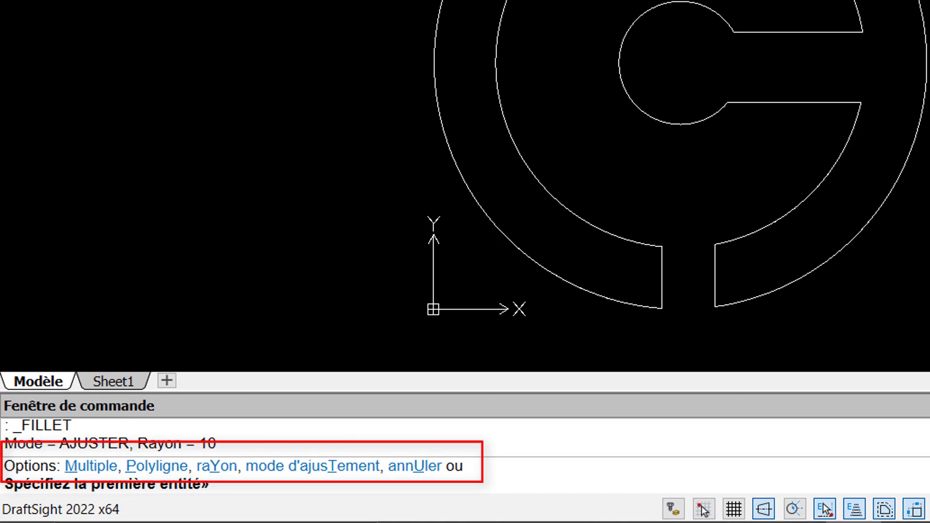
{"action": "type", "text": "y"}
{"action": "key", "text": "Return"}
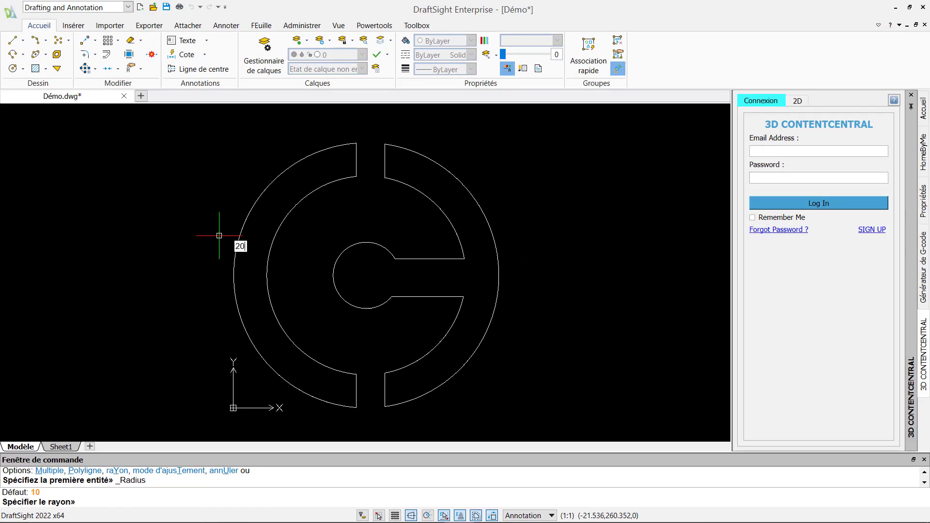
{"action": "key", "text": "Return"}
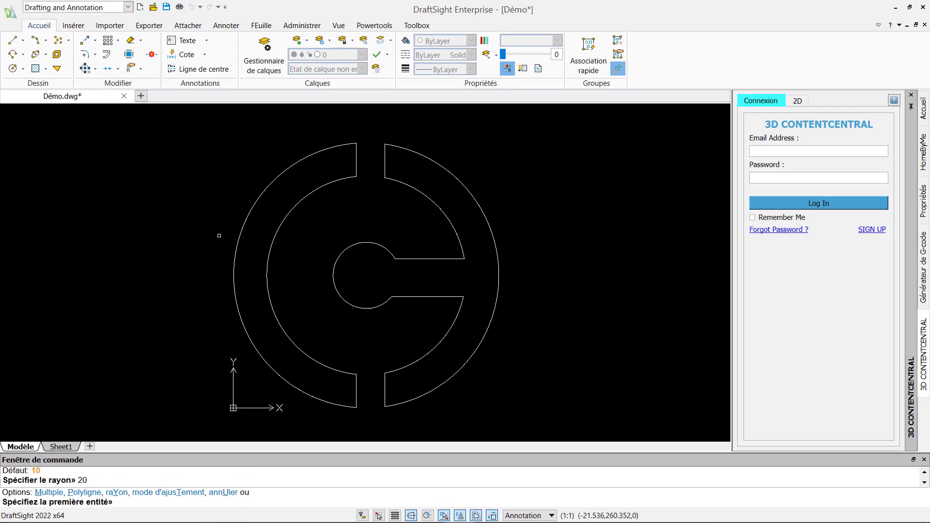
{"action": "type", "text": "m"}
{"action": "key", "text": "Return"}
Round all top and bottom corners of the left ring piece
{"action": "left_click", "coordinate": [346, 144]}
{"action": "left_click", "coordinate": [356, 153]}
{"action": "left_click", "coordinate": [357, 167]}
{"action": "left_click", "coordinate": [346, 178]}
{"action": "left_click", "coordinate": [347, 373]}
{"action": "left_click", "coordinate": [356, 384]}
{"action": "left_click", "coordinate": [357, 402]}
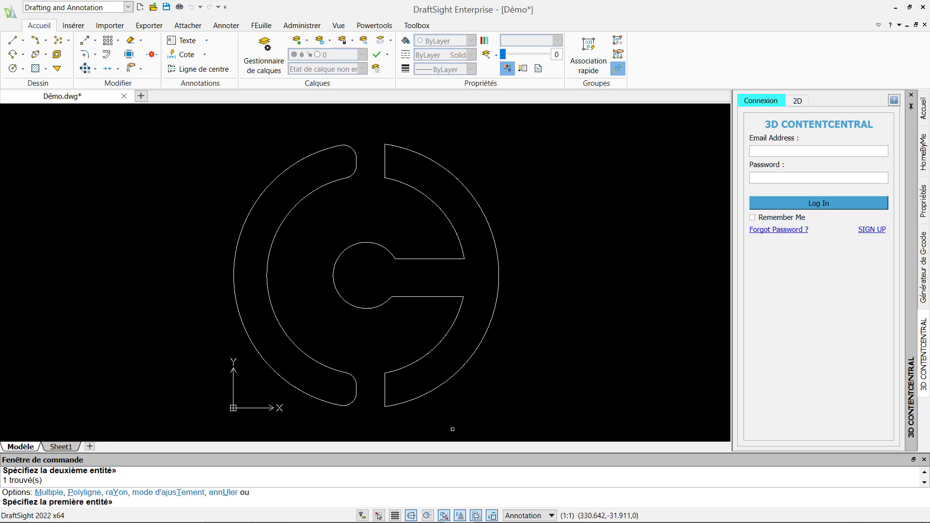
Round the right piece's corners, the arm corners, and where the central circle meets the arm
{"action": "left_click", "coordinate": [399, 403]}
{"action": "left_click", "coordinate": [385, 393]}
{"action": "left_click", "coordinate": [385, 381]}
{"action": "left_click", "coordinate": [396, 371]}
{"action": "left_click", "coordinate": [448, 296]}
{"action": "left_click", "coordinate": [460, 306]}
{"action": "left_click", "coordinate": [450, 258]}
{"action": "left_click", "coordinate": [460, 244]}
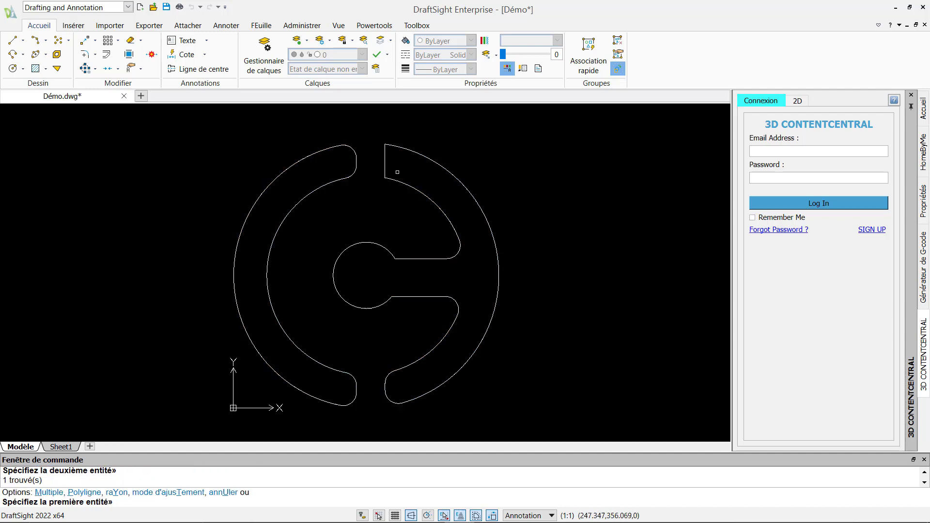
{"action": "left_click", "coordinate": [395, 180]}
{"action": "left_click", "coordinate": [385, 168]}
{"action": "left_click", "coordinate": [385, 155]}
{"action": "left_click", "coordinate": [399, 147]}
{"action": "left_click", "coordinate": [390, 253]}
{"action": "left_click", "coordinate": [402, 258]}
{"action": "left_click", "coordinate": [399, 297]}
{"action": "left_click", "coordinate": [385, 302]}
{"action": "key", "text": "Escape"}
{"action": "left_click", "coordinate": [275, 68]}
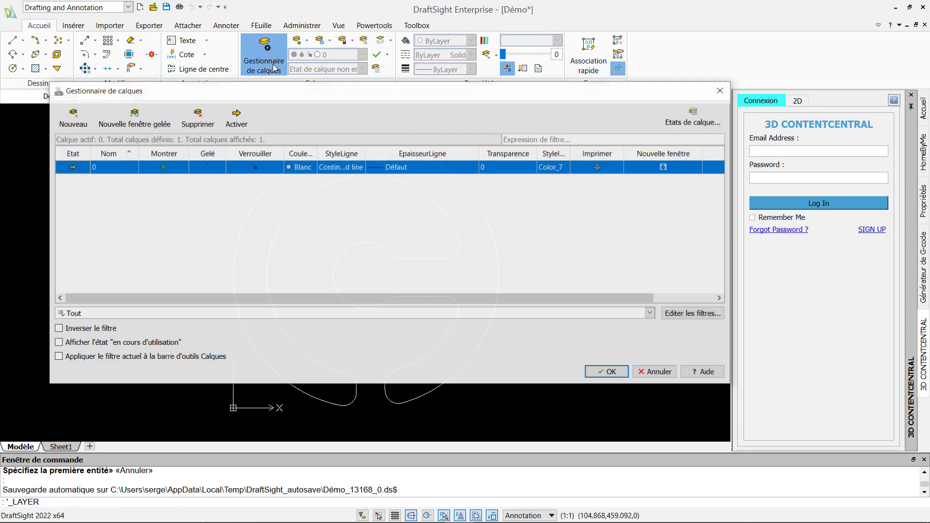
Create layer CADMES with colour 30 and 0.70 mm lineweight, and make it current
{"action": "left_click", "coordinate": [72, 121]}
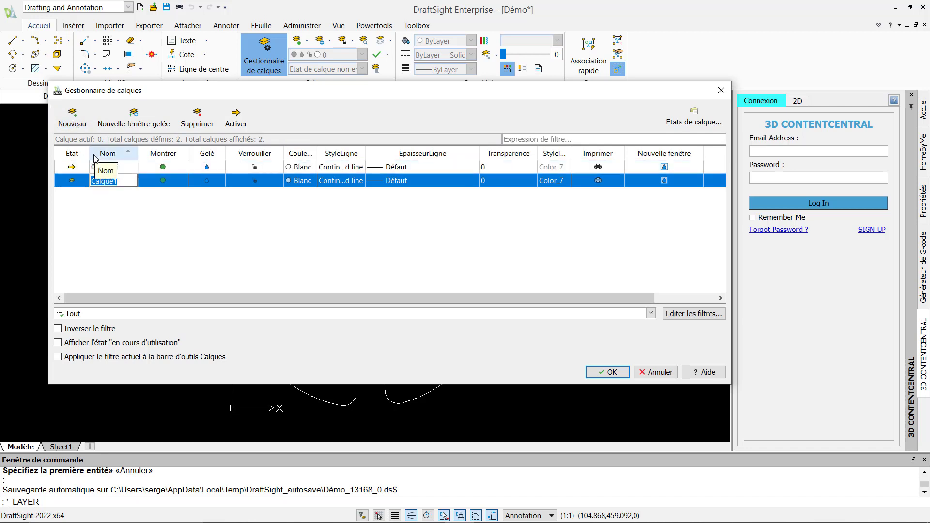
{"action": "type", "text": "CADMES"}
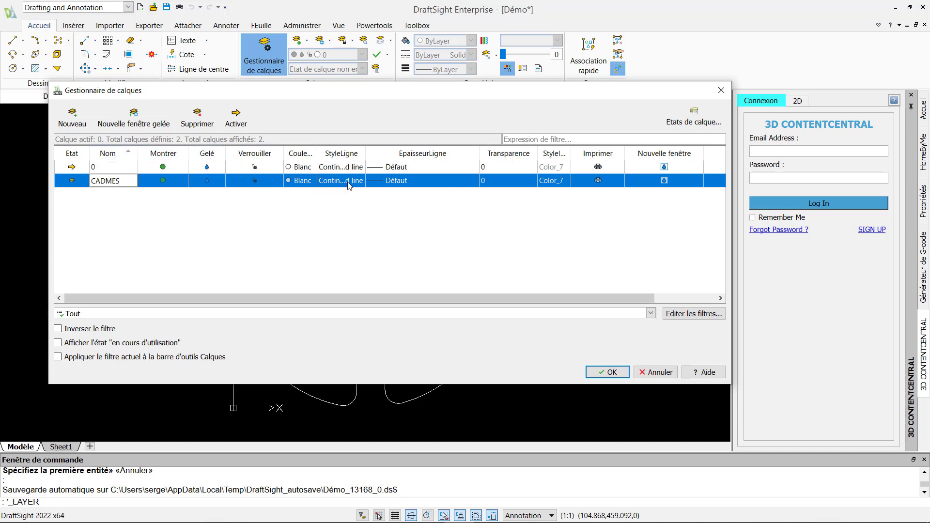
{"action": "left_click", "coordinate": [303, 181]}
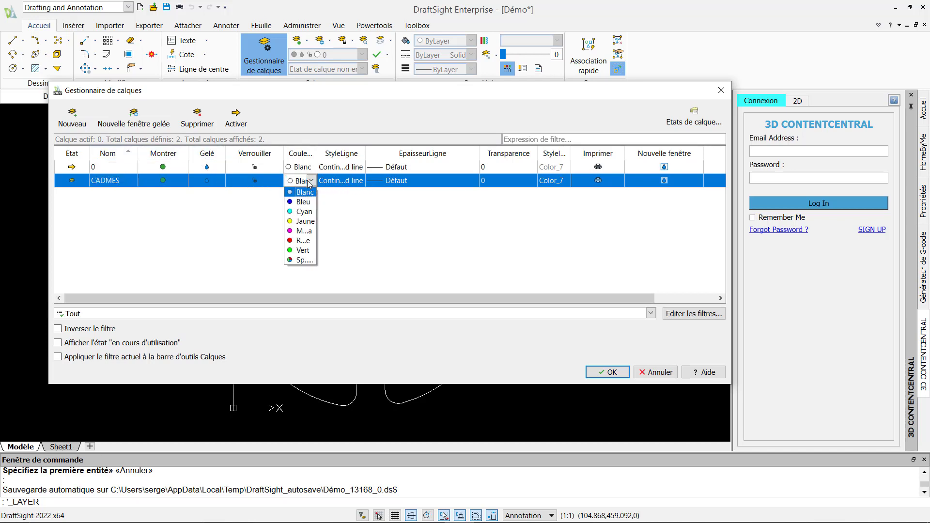
{"action": "left_click", "coordinate": [296, 263]}
{"action": "left_click", "coordinate": [288, 223]}
{"action": "left_click", "coordinate": [366, 387]}
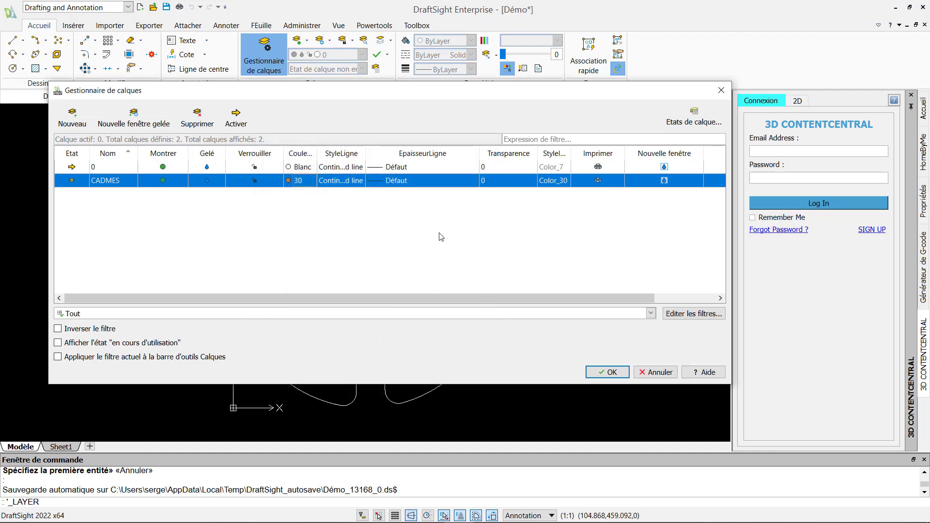
{"action": "left_click", "coordinate": [421, 180]}
{"action": "scroll", "coordinate": [475, 231], "scroll_direction": "down", "scroll_amount": 3}
{"action": "left_click", "coordinate": [395, 260]}
{"action": "double_click", "coordinate": [72, 181]}
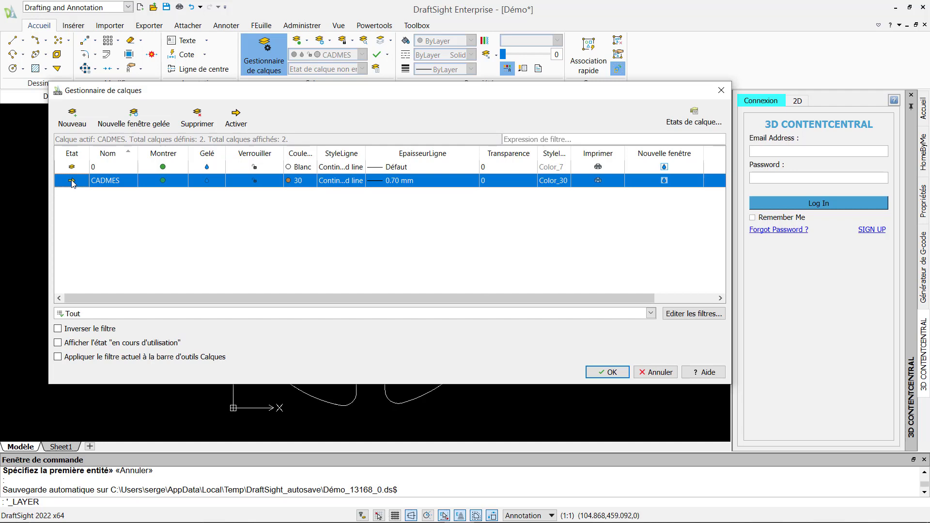
{"action": "left_click", "coordinate": [588, 372]}
{"action": "left_click", "coordinate": [560, 399]}
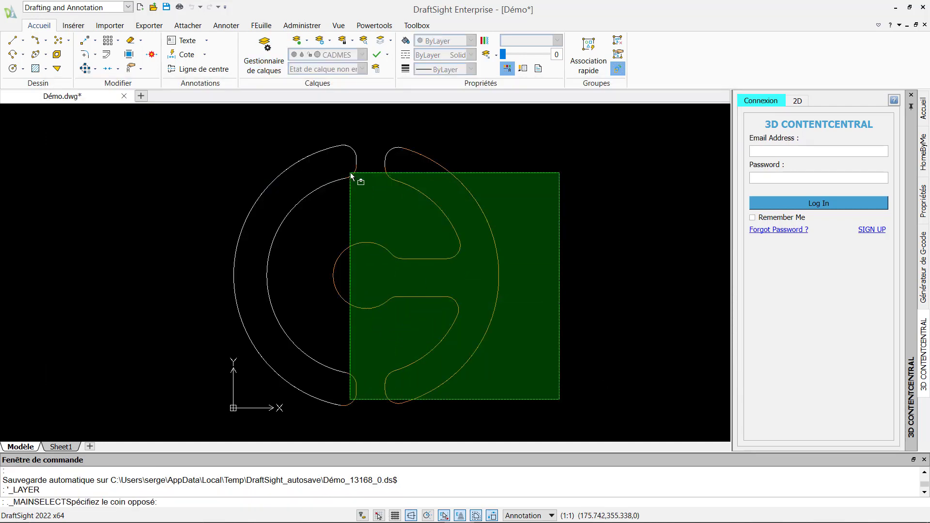
Move all 24 logo entities onto the CADMES layer
{"action": "left_click", "coordinate": [224, 142]}
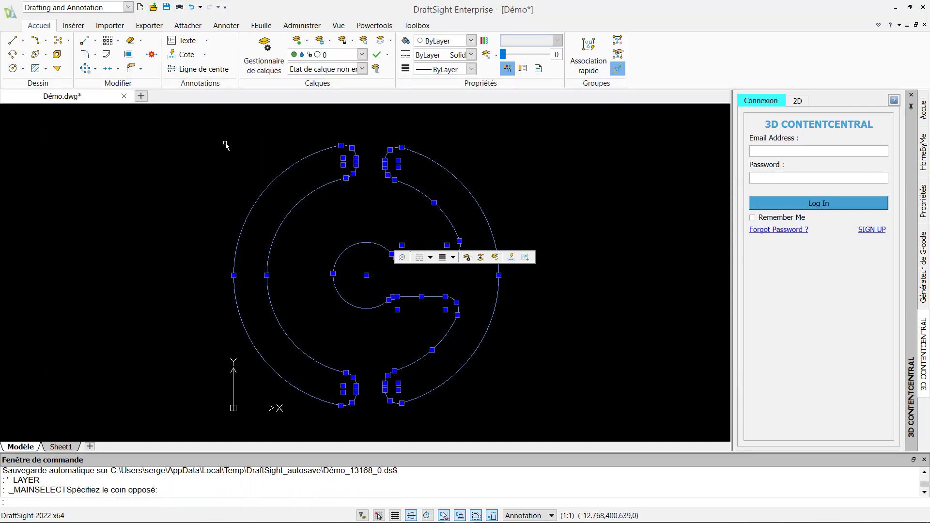
{"action": "left_click", "coordinate": [481, 258]}
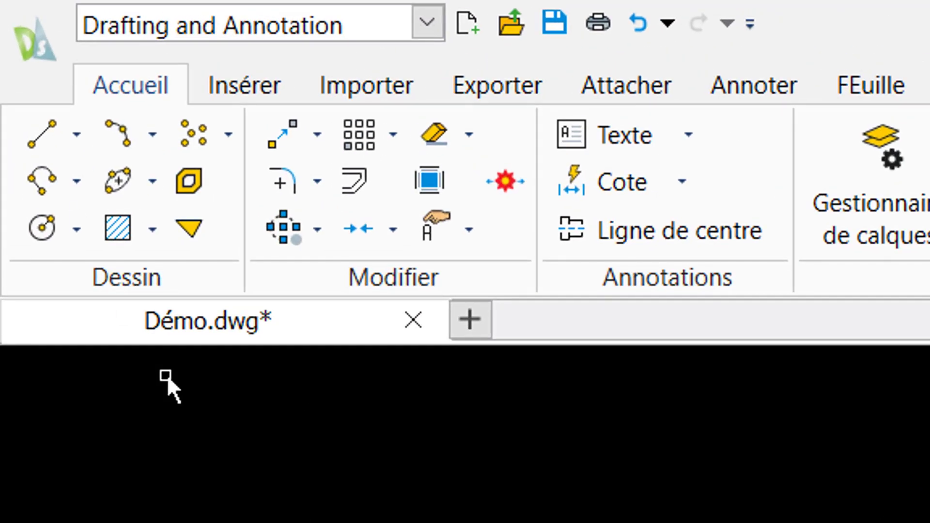
{"action": "left_click", "coordinate": [81, 193]}
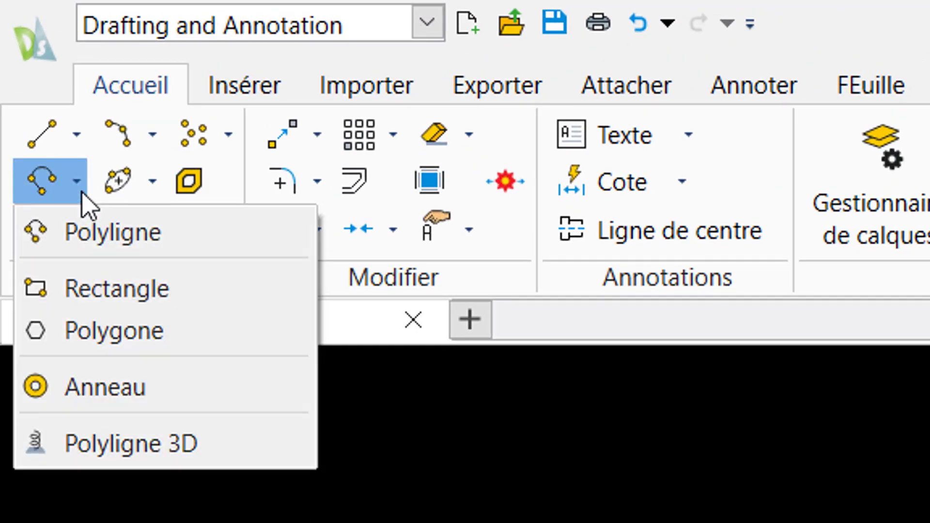
{"action": "left_click", "coordinate": [82, 192]}
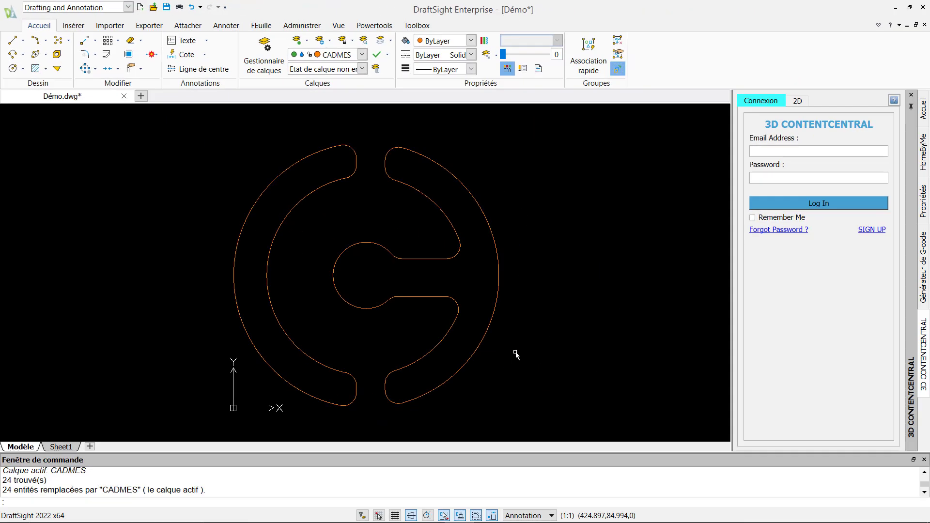
{"action": "left_click", "coordinate": [107, 68]}
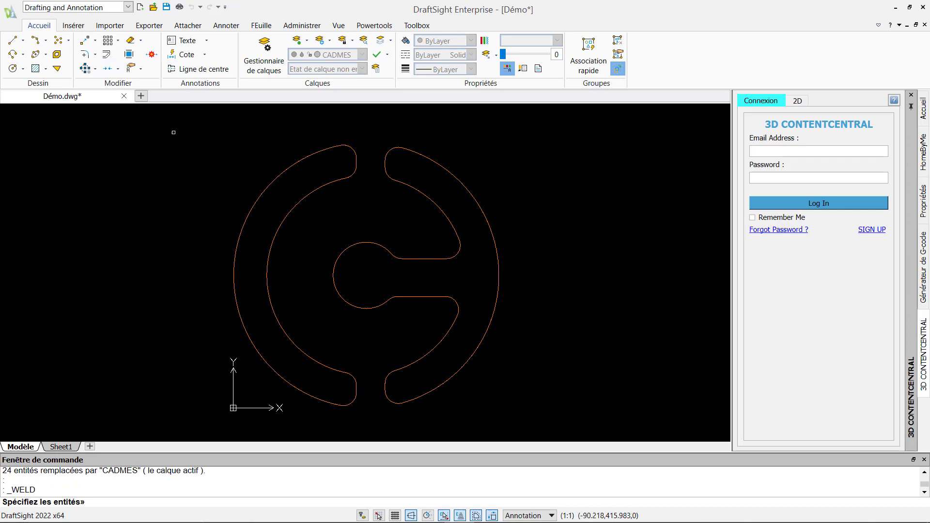
Weld the right half's pieces into one polyline and check the result
{"action": "left_click_drag", "start_coordinate": [527, 414], "coordinate": [361, 133]}
{"action": "key", "text": "Return"}
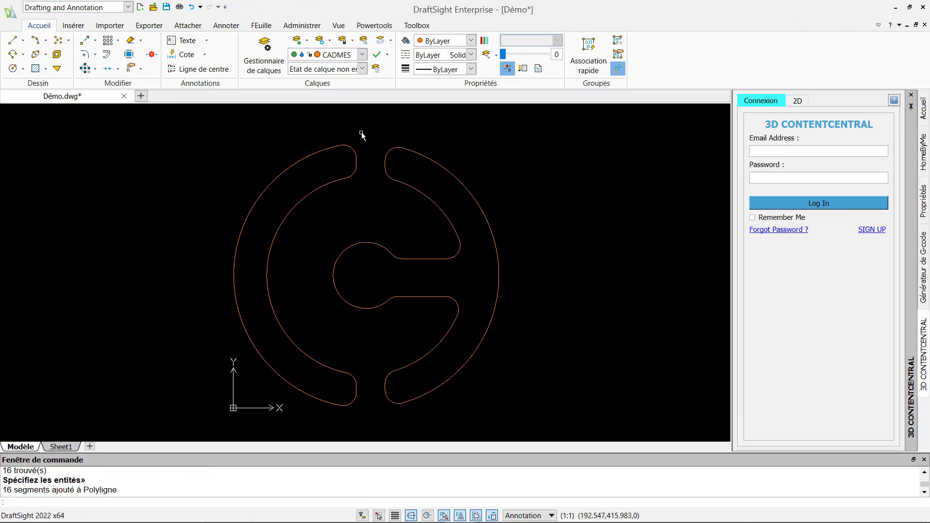
{"action": "left_click", "coordinate": [416, 154]}
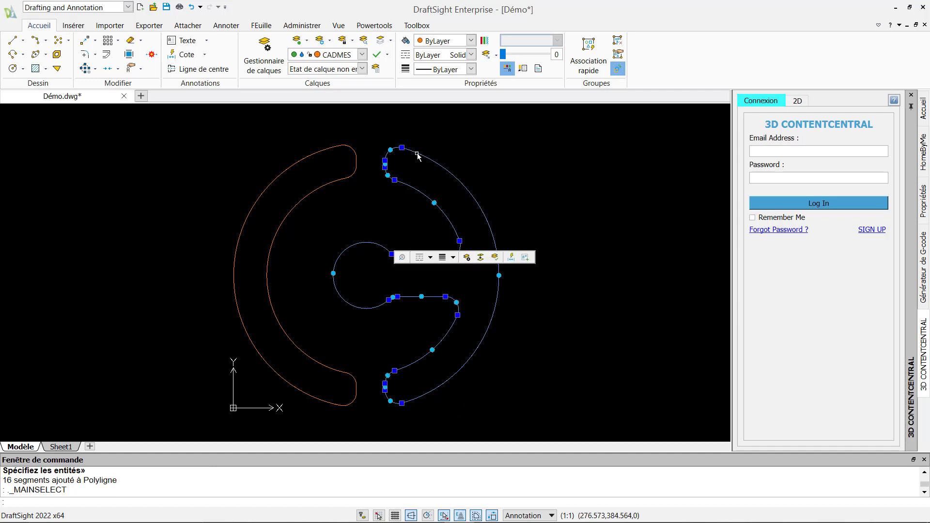
{"action": "left_click", "coordinate": [326, 152]}
{"action": "left_click", "coordinate": [385, 130]}
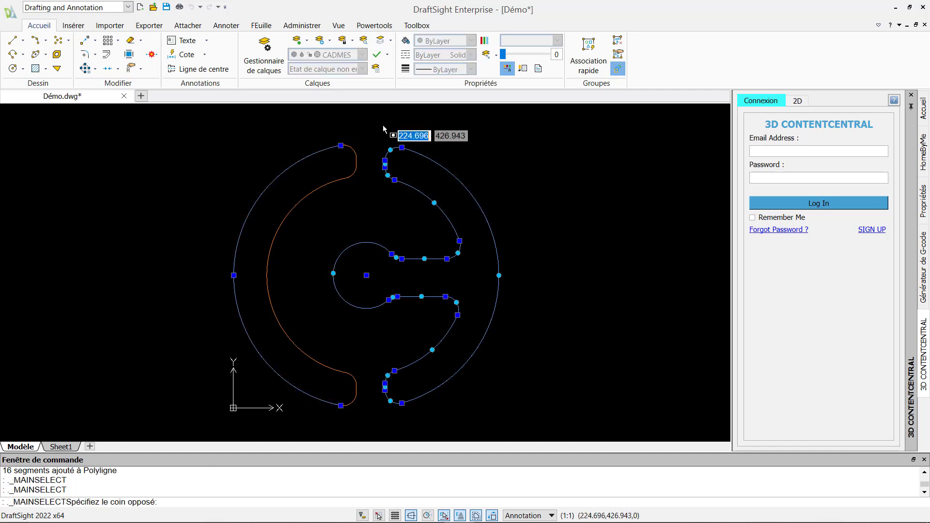
{"action": "key", "text": "Escape"}
{"action": "key", "text": "Escape"}
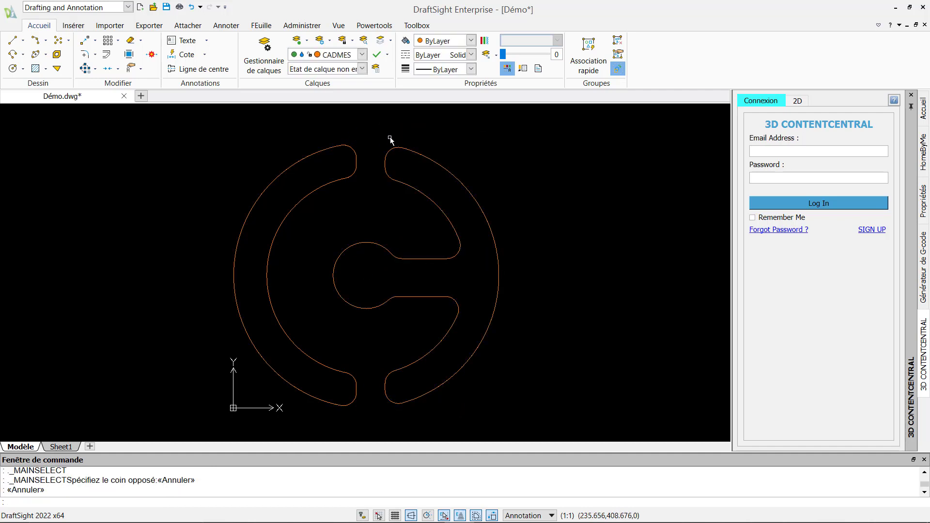
Explode the right C-shaped polyline back into separate arcs and lines
{"action": "left_click", "coordinate": [411, 150]}
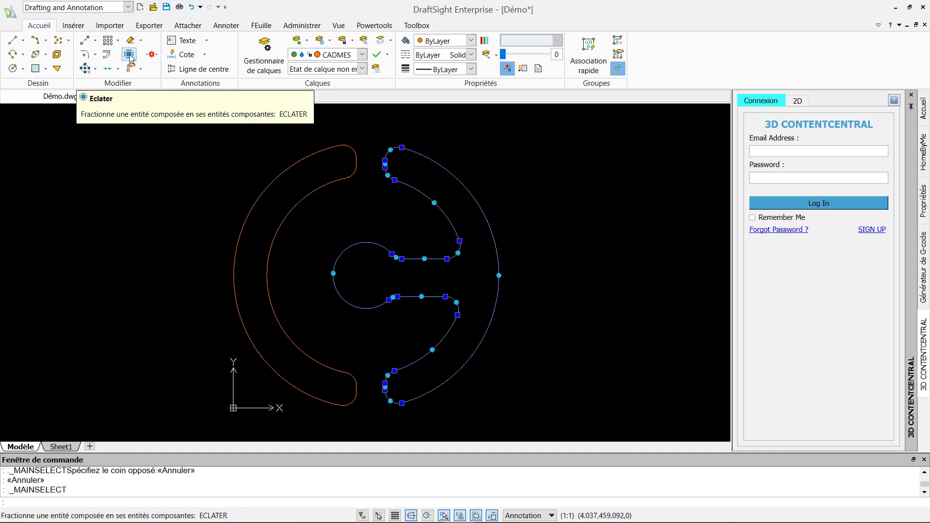
{"action": "left_click", "coordinate": [129, 54]}
{"action": "left_click", "coordinate": [430, 160]}
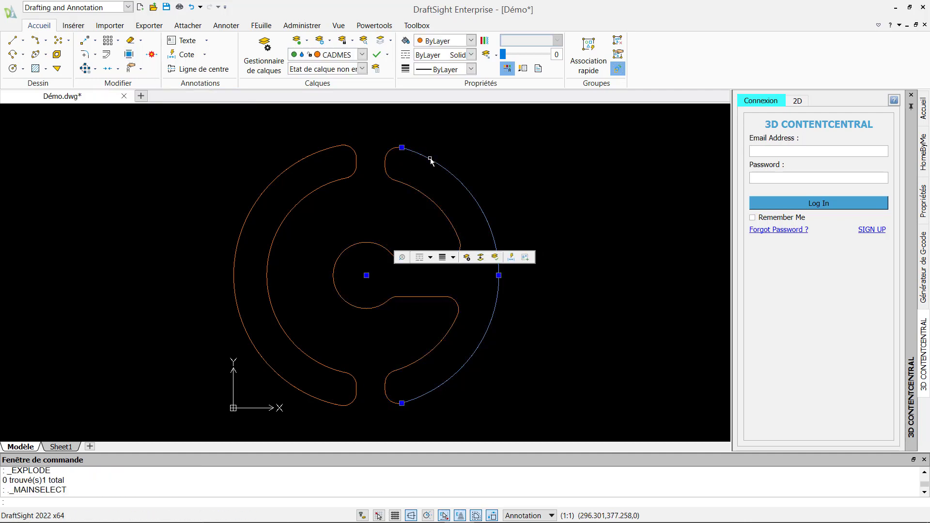
{"action": "key", "text": "Escape"}
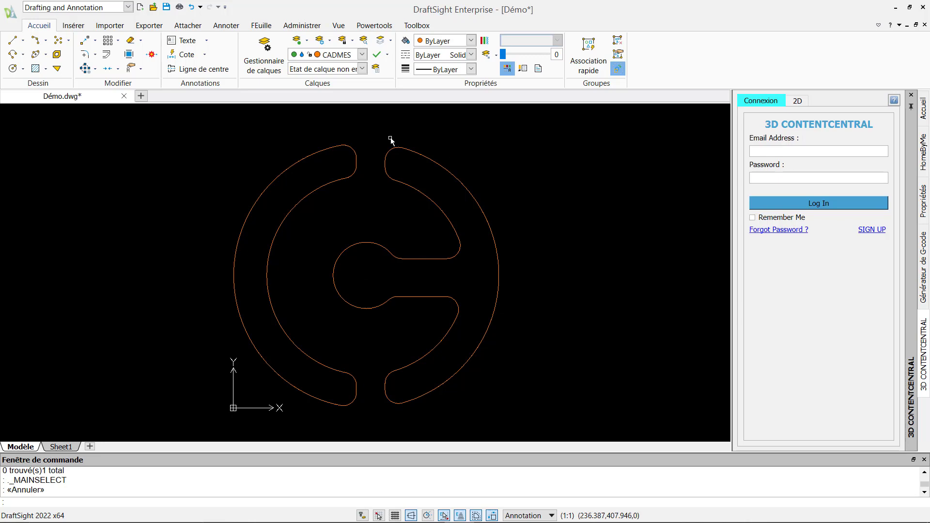
{"action": "left_click", "coordinate": [36, 68]}
Set the fill to a gradient with orange as its colour
{"action": "left_click", "coordinate": [427, 160]}
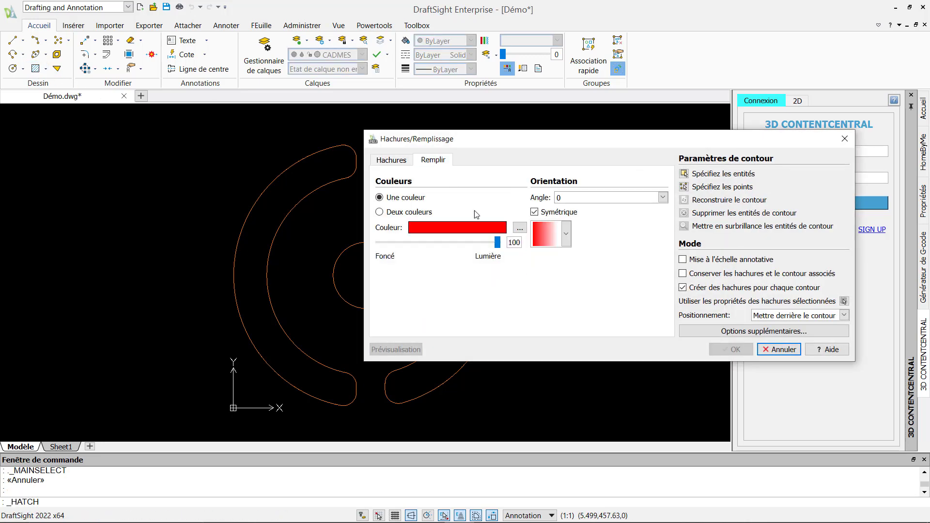
{"action": "left_click", "coordinate": [519, 228]}
{"action": "left_click", "coordinate": [291, 201]}
{"action": "left_click", "coordinate": [366, 385]}
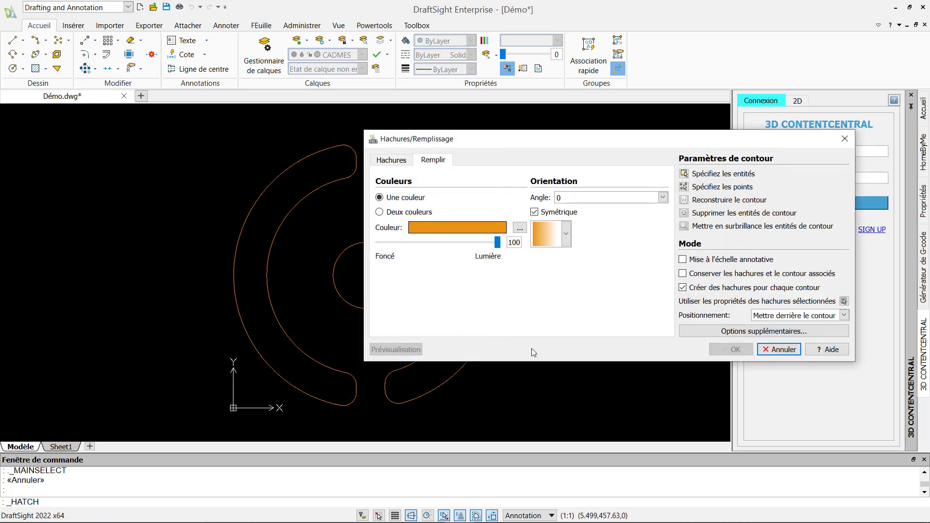
Fill the inside of both ring halves with the orange-to-white gradient
{"action": "left_click", "coordinate": [681, 185]}
{"action": "left_click", "coordinate": [467, 218]}
{"action": "left_click", "coordinate": [295, 187]}
{"action": "right_click", "coordinate": [296, 180]}
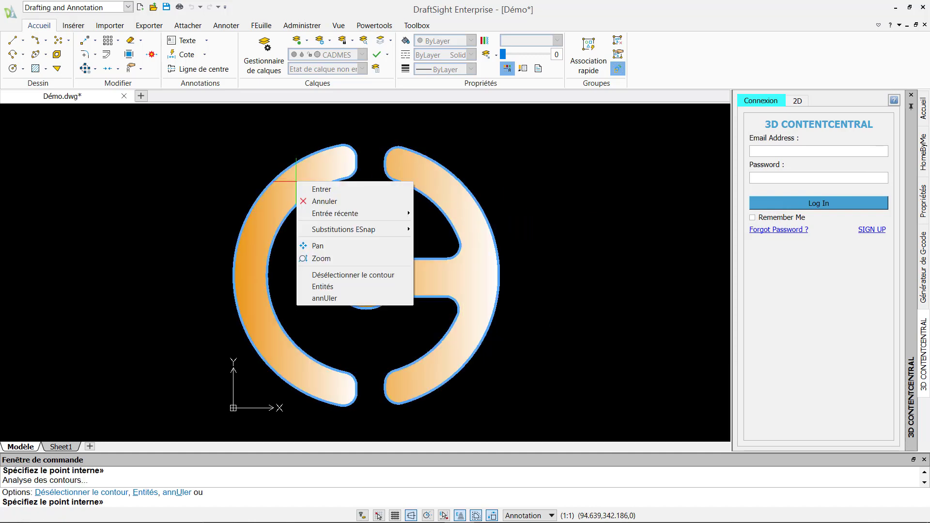
{"action": "left_click", "coordinate": [313, 189]}
{"action": "left_click", "coordinate": [730, 349]}
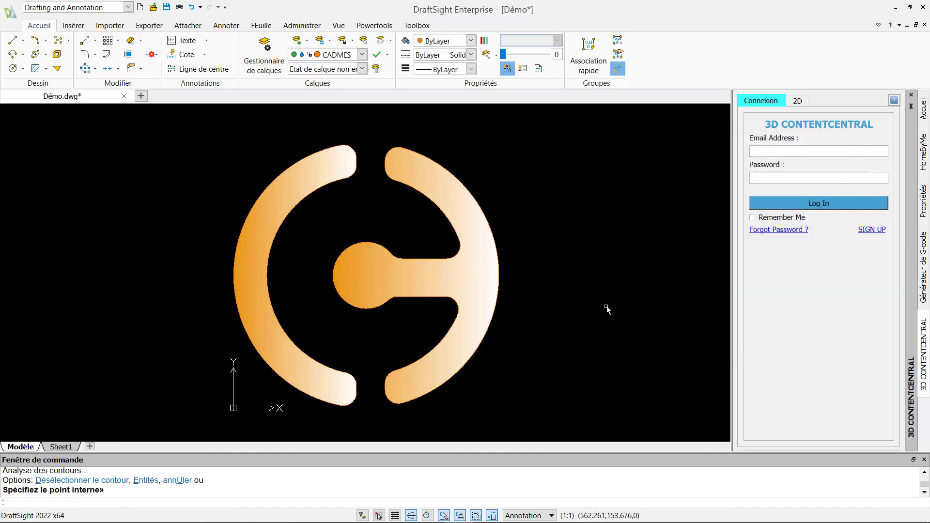
{"action": "left_click", "coordinate": [221, 27]}
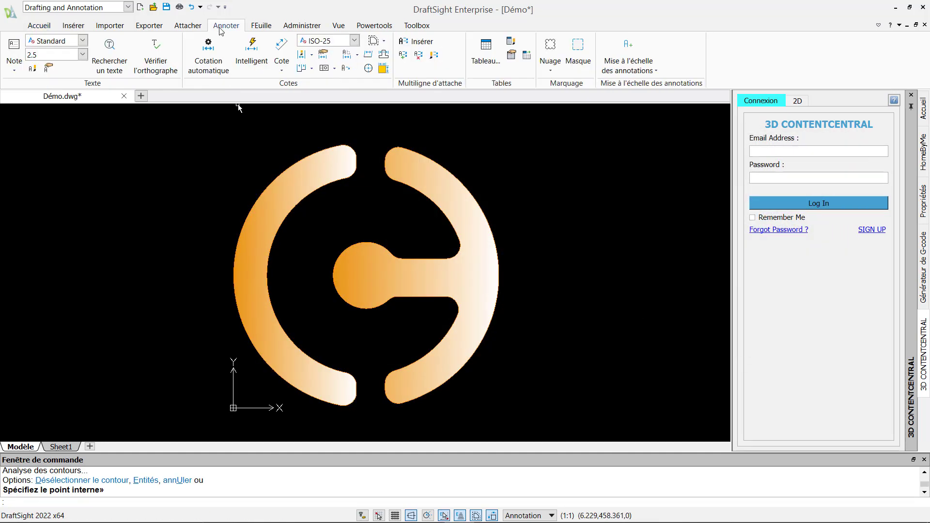
Create a new text style named Standard1
{"action": "left_click", "coordinate": [32, 68]}
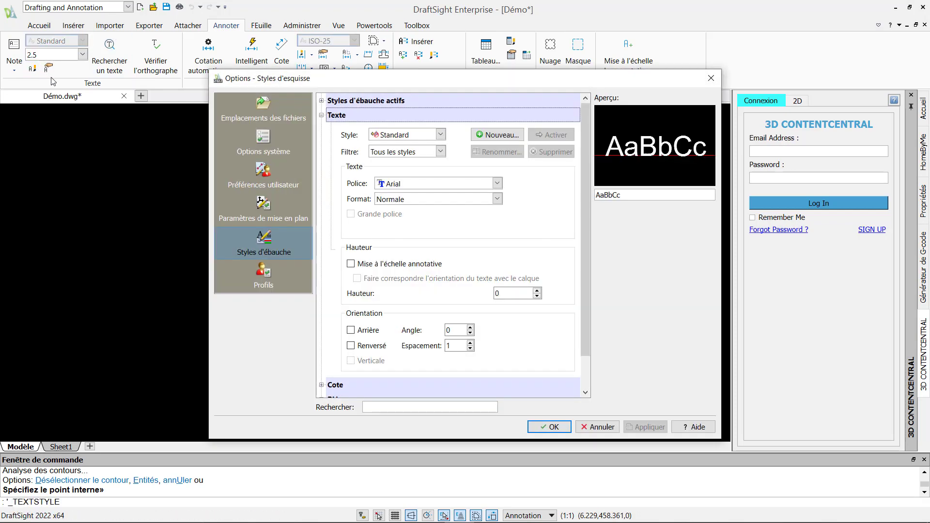
{"action": "left_click", "coordinate": [485, 138]}
{"action": "left_click", "coordinate": [495, 269]}
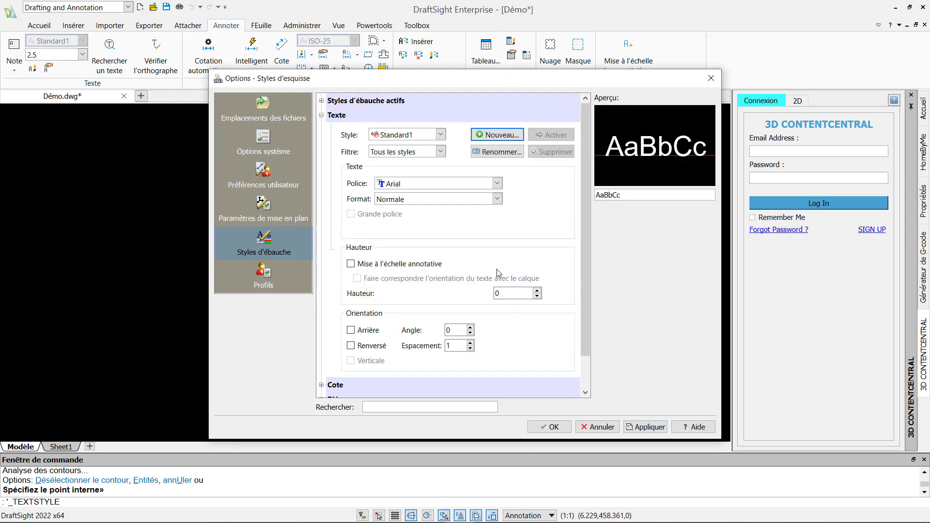
Create a new dimension style named 'demo' and make it active
{"action": "scroll", "coordinate": [324, 339], "scroll_direction": "down", "scroll_amount": 1}
{"action": "left_click", "coordinate": [323, 349]}
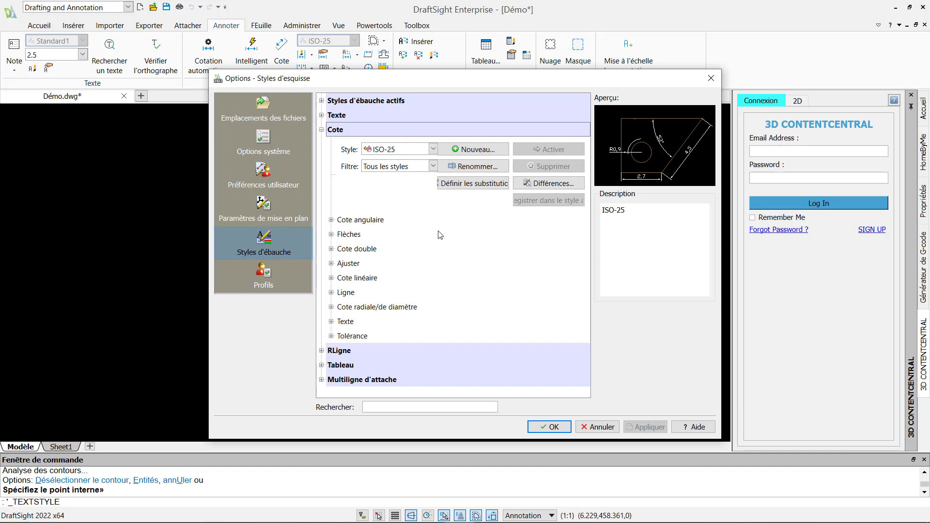
{"action": "left_click", "coordinate": [432, 149]}
{"action": "left_click", "coordinate": [462, 149]}
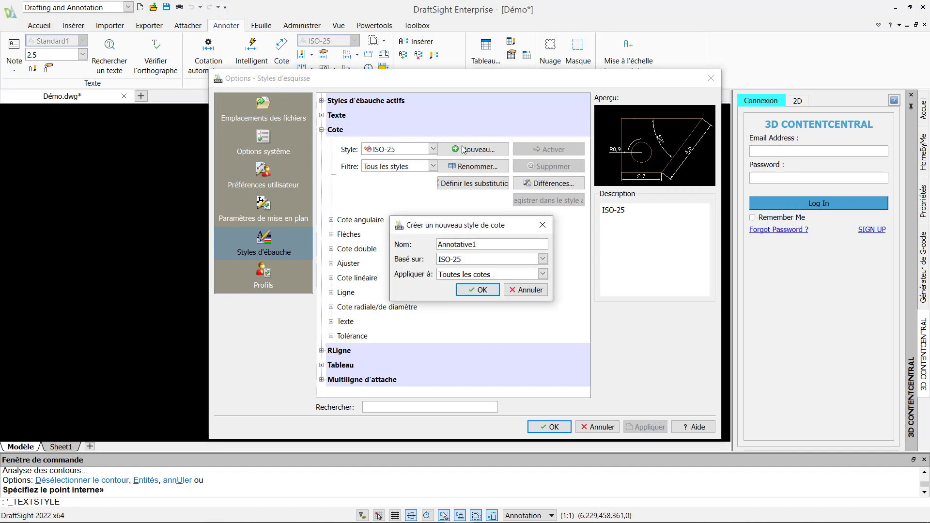
{"action": "left_click_drag", "start_coordinate": [493, 243], "coordinate": [429, 243]}
{"action": "type", "text": "demo"}
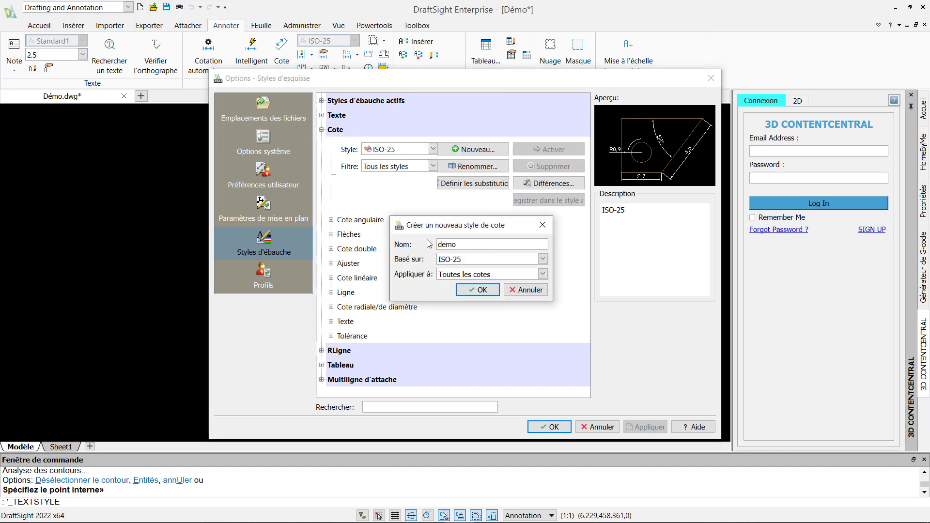
{"action": "left_click", "coordinate": [481, 290]}
{"action": "left_click", "coordinate": [552, 149]}
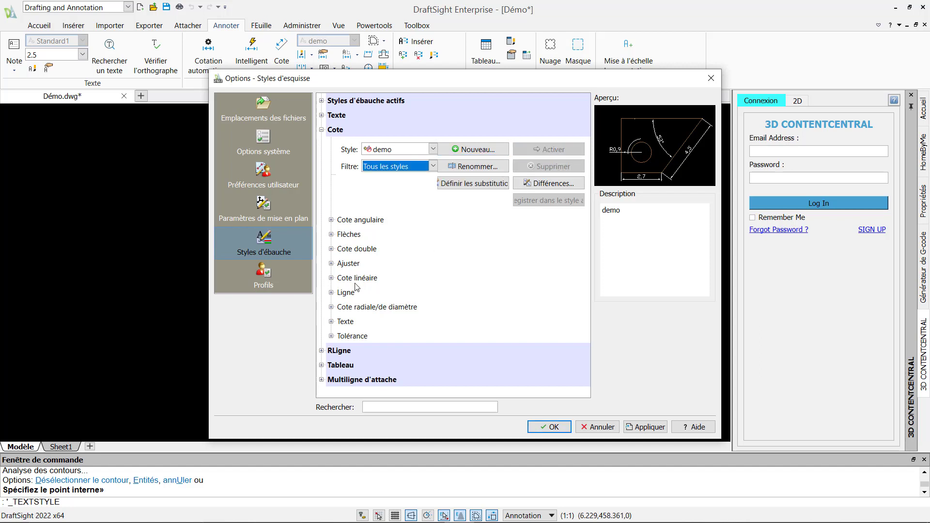
Give the demo style's dimension text the Standard1 style and height 10
{"action": "left_click", "coordinate": [331, 278]}
{"action": "left_click", "coordinate": [332, 277]}
{"action": "left_click", "coordinate": [331, 293]}
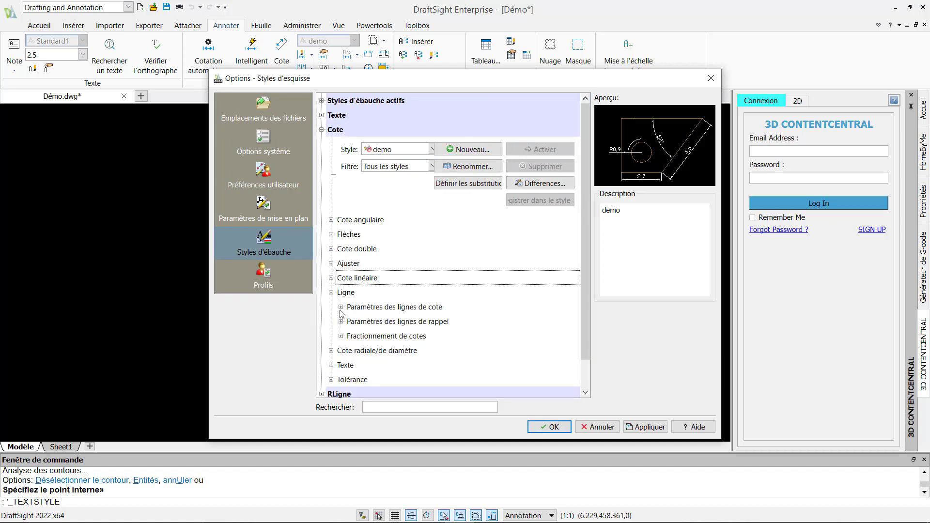
{"action": "left_click", "coordinate": [341, 307]}
{"action": "left_click", "coordinate": [331, 293]}
{"action": "left_click", "coordinate": [332, 322]}
{"action": "left_click", "coordinate": [341, 336]}
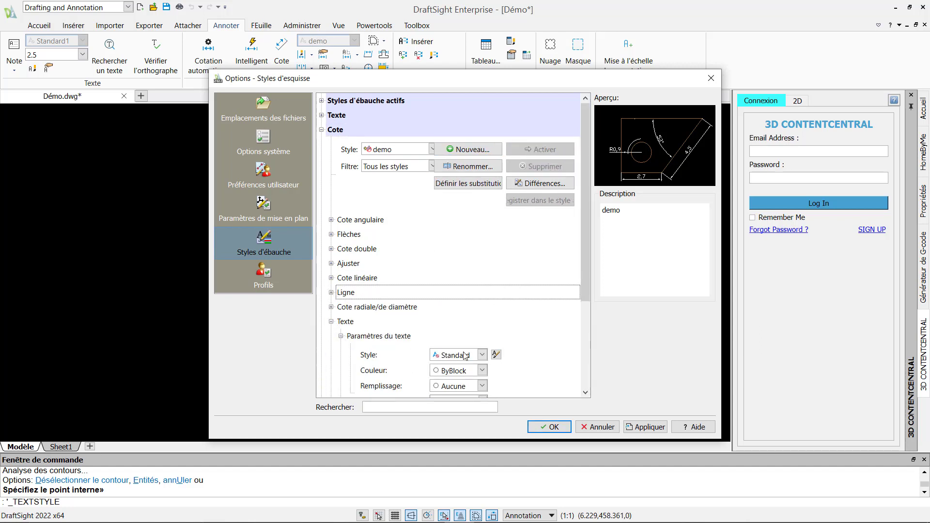
{"action": "scroll", "coordinate": [482, 338], "scroll_direction": "down", "scroll_amount": 1}
{"action": "left_click", "coordinate": [481, 325]}
{"action": "left_click", "coordinate": [460, 356]}
{"action": "scroll", "coordinate": [406, 348], "scroll_direction": "down", "scroll_amount": 3}
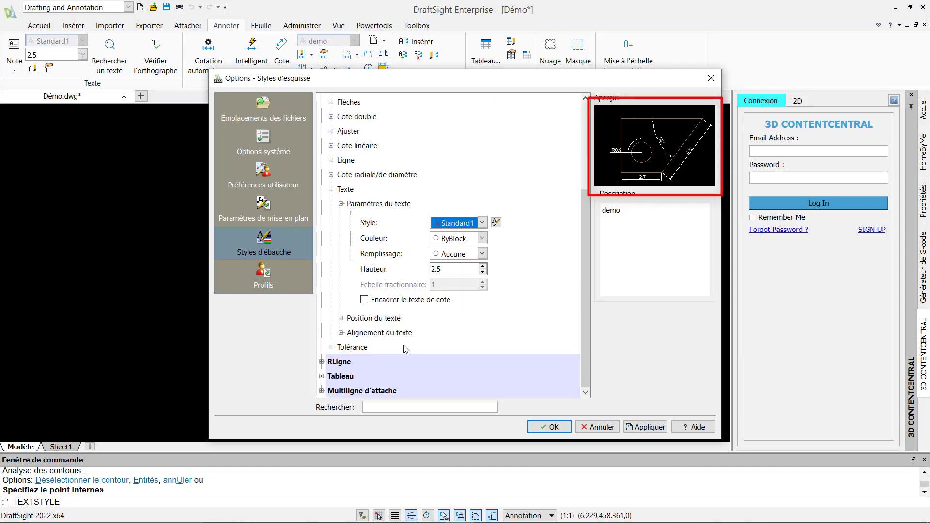
{"action": "double_click", "coordinate": [446, 268]}
{"action": "type", "text": "10"}
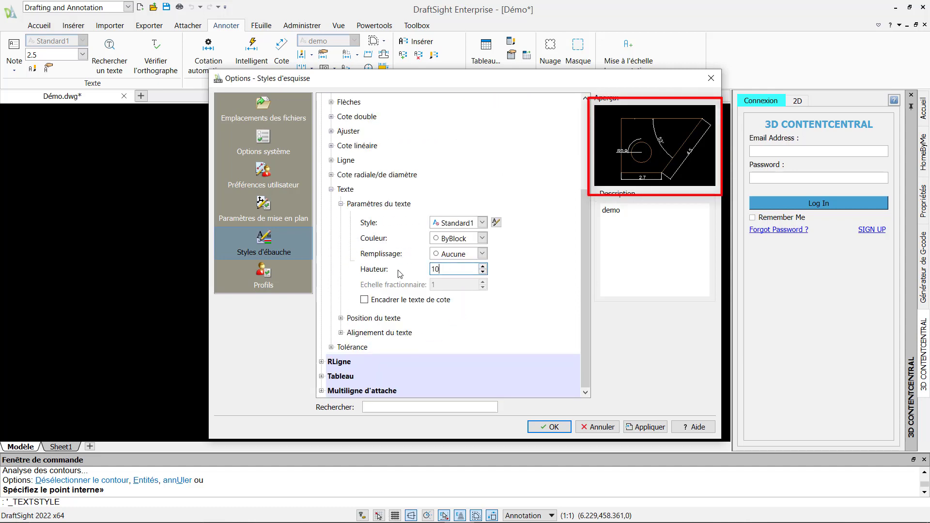
{"action": "key", "text": "Return"}
{"action": "left_click", "coordinate": [251, 52]}
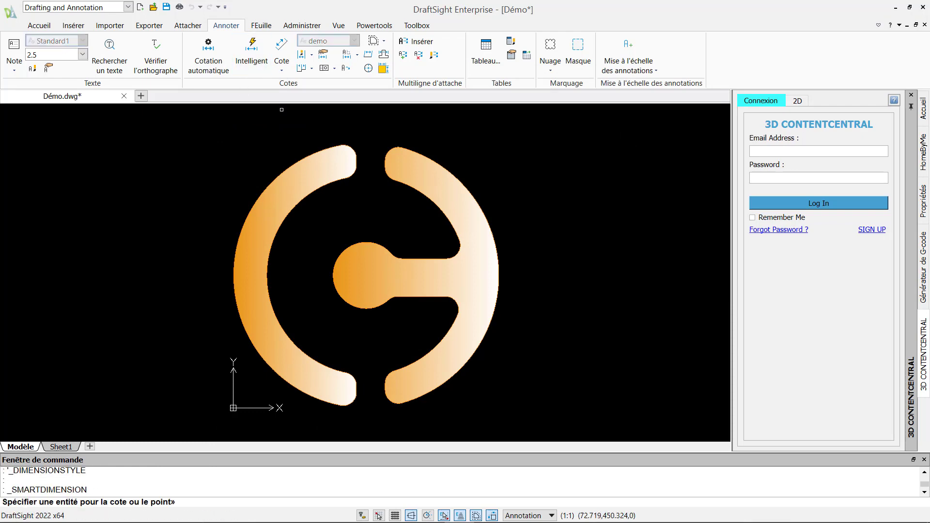
Add radius dimensions R200 to the outer arc and R50 to the inner circle
{"action": "left_click", "coordinate": [289, 168]}
{"action": "left_click", "coordinate": [245, 169]}
{"action": "left_click", "coordinate": [373, 243]}
{"action": "left_click", "coordinate": [389, 231]}
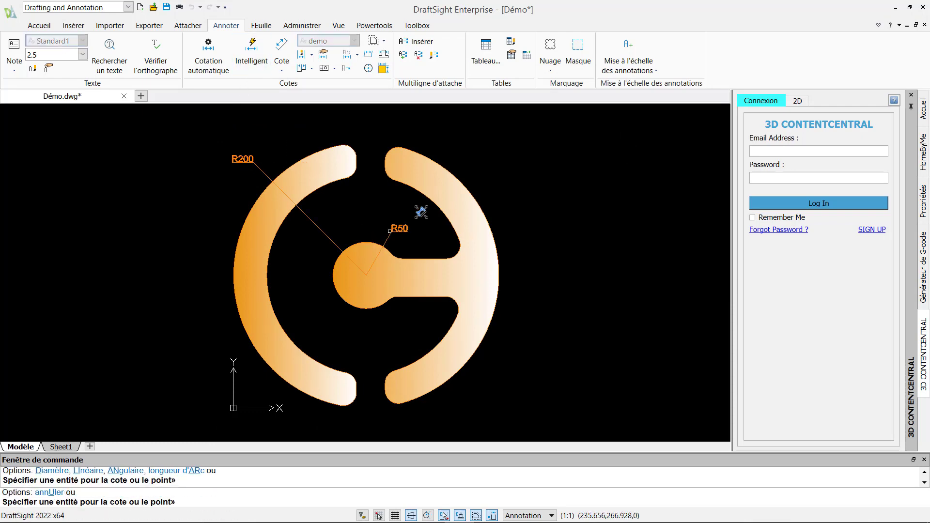
{"action": "key", "text": "Escape"}
Create a current layer 'Cotations' with colour Blanc and default lineweight
{"action": "left_click", "coordinate": [39, 26]}
{"action": "left_click", "coordinate": [263, 57]}
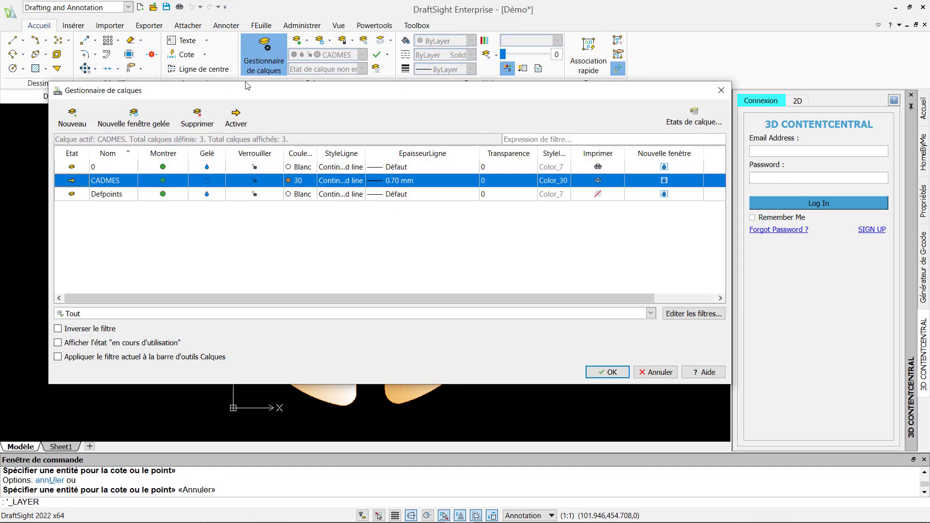
{"action": "left_click", "coordinate": [72, 117]}
{"action": "type", "text": "Cotat"}
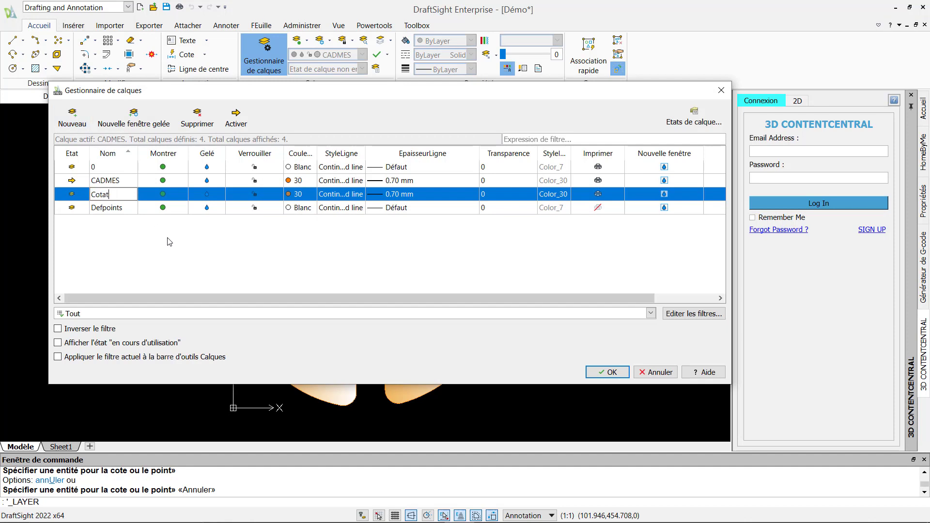
{"action": "type", "text": "ions"}
{"action": "left_click", "coordinate": [296, 194]}
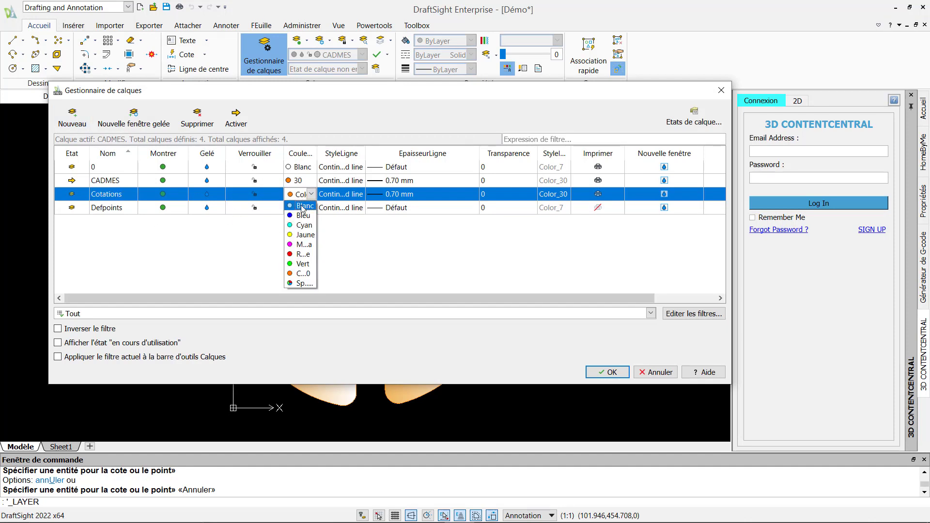
{"action": "left_click", "coordinate": [301, 209]}
{"action": "left_click", "coordinate": [72, 194]}
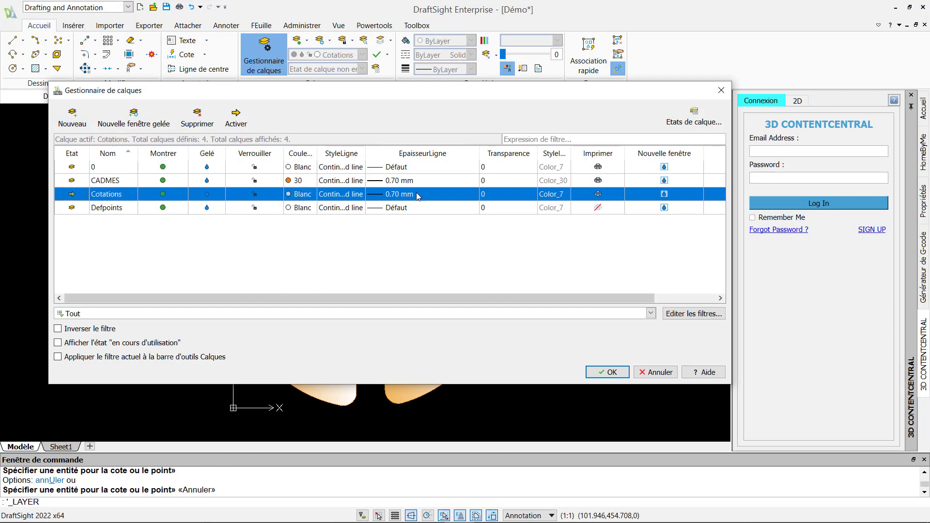
{"action": "left_click", "coordinate": [422, 194]}
{"action": "left_click", "coordinate": [392, 202]}
{"action": "left_click", "coordinate": [609, 372]}
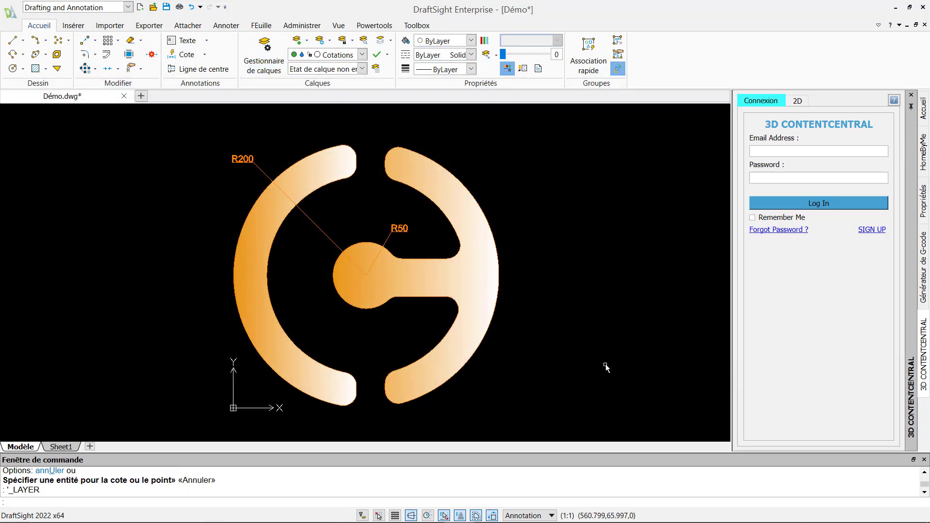
Move the R200 and R50 dimensions onto the Cotations layer
{"action": "left_click", "coordinate": [409, 229]}
{"action": "left_click", "coordinate": [248, 161]}
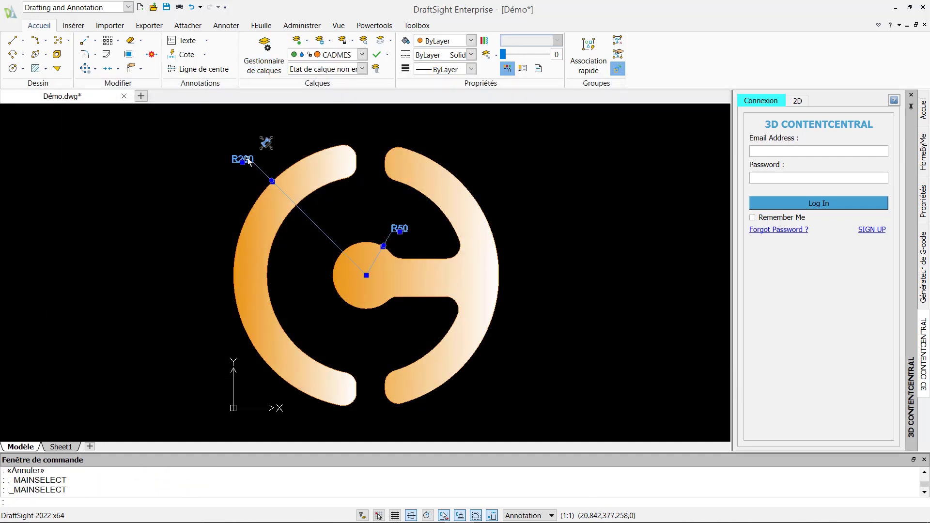
{"action": "left_click", "coordinate": [362, 54]}
{"action": "left_click", "coordinate": [339, 88]}
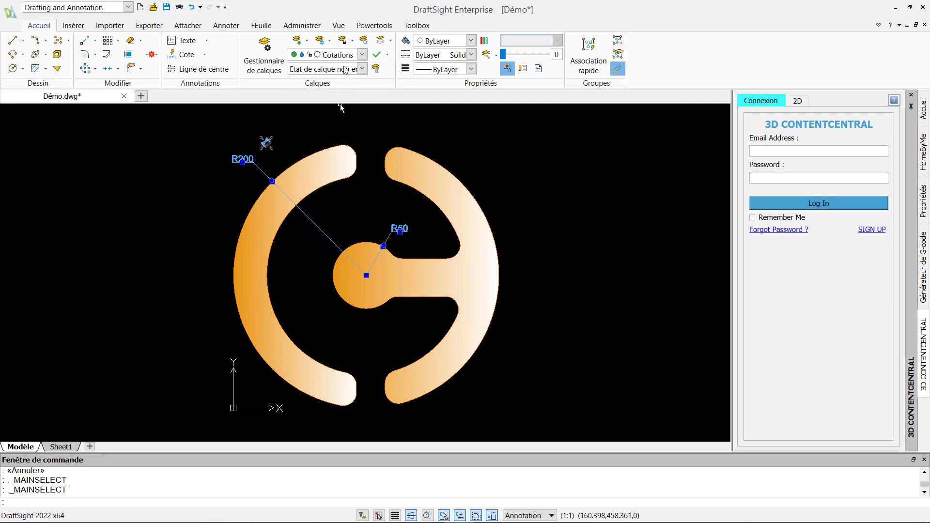
{"action": "left_click", "coordinate": [387, 54]}
{"action": "left_click", "coordinate": [393, 82]}
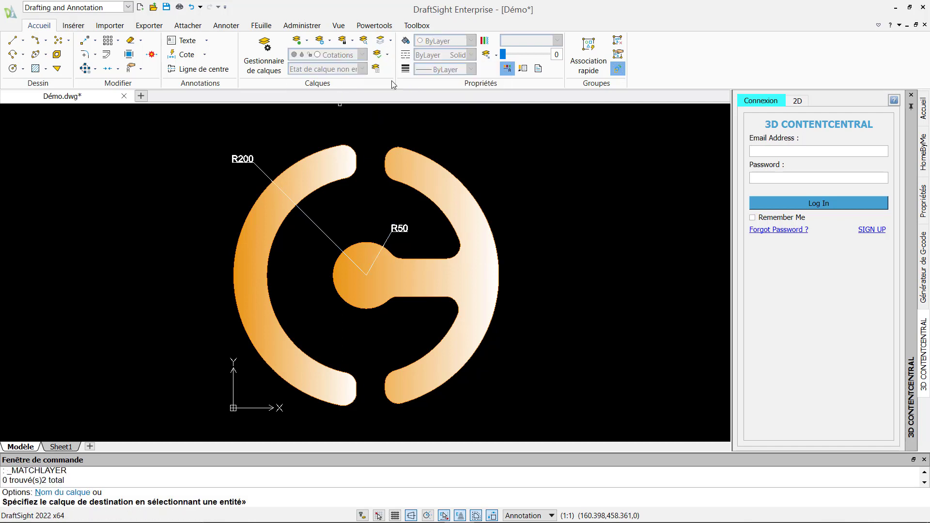
{"action": "left_click", "coordinate": [61, 447]}
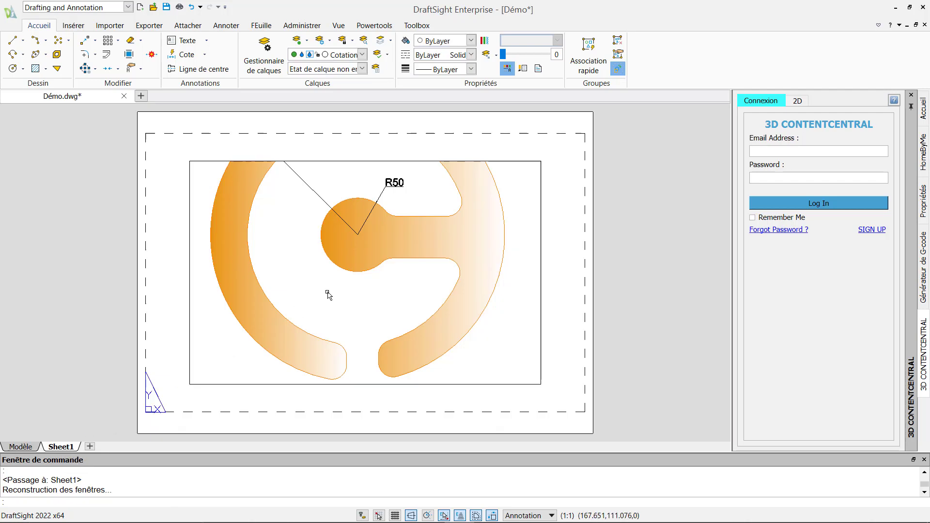
Zoom out and pan inside the Sheet1 viewport so the whole logo is framed
{"action": "double_click", "coordinate": [415, 180]}
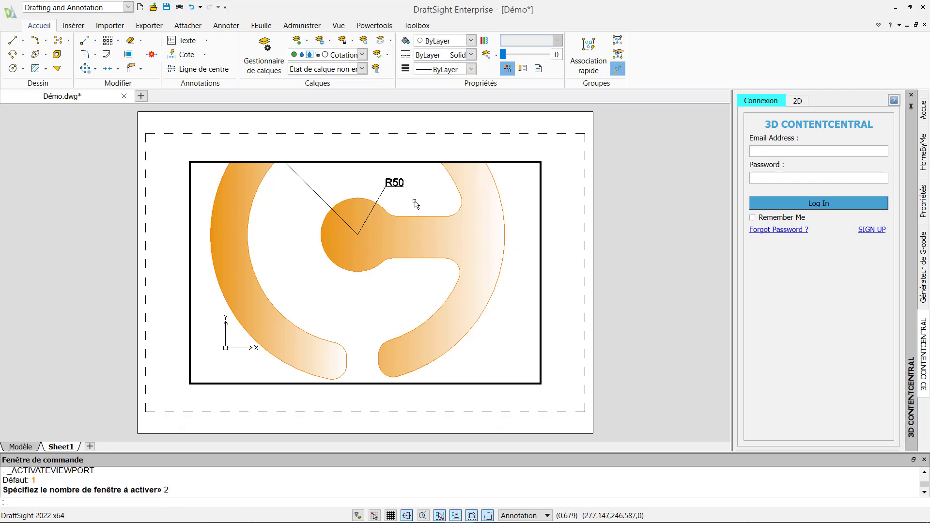
{"action": "scroll", "coordinate": [415, 201], "scroll_direction": "down", "scroll_amount": 2}
{"action": "mouse_move", "coordinate": [422, 201]}
{"action": "middle_mouse_down"}
{"action": "mouse_move", "coordinate": [401, 255]}
{"action": "mouse_move", "coordinate": [364, 254]}
{"action": "middle_mouse_up"}
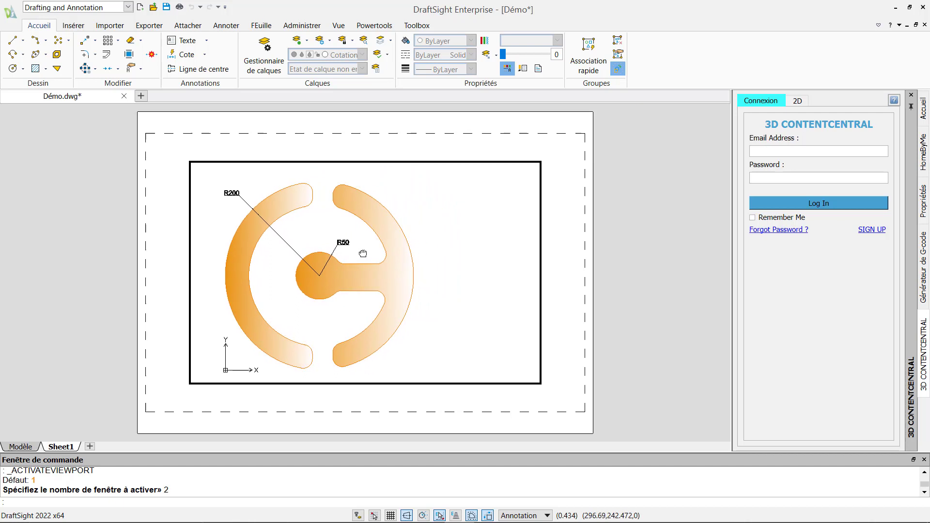
{"action": "double_click", "coordinate": [442, 153]}
Narrow the viewport by dragging its top-right corner left, then return to model space
{"action": "left_click", "coordinate": [541, 196]}
{"action": "left_click", "coordinate": [541, 161]}
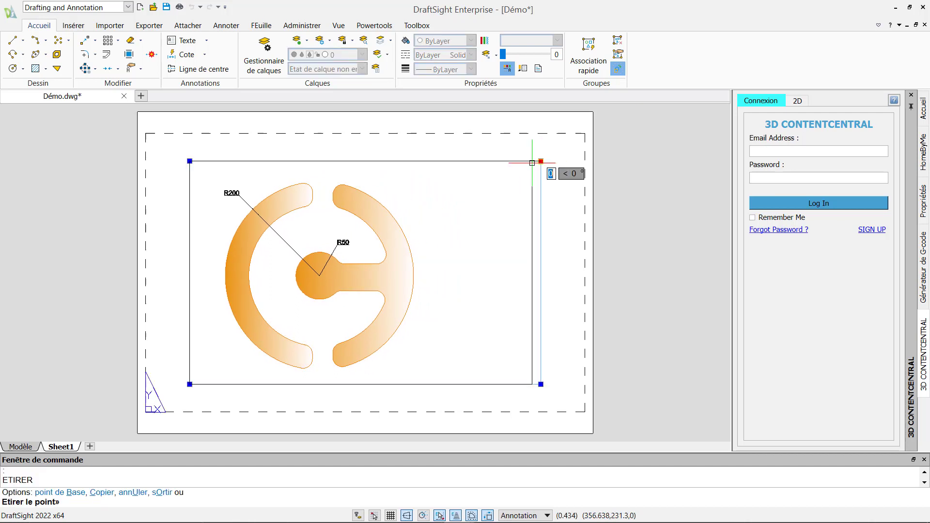
{"action": "left_click", "coordinate": [441, 161]}
{"action": "left_click", "coordinate": [505, 193]}
{"action": "key", "text": "Escape"}
{"action": "key", "text": "Escape"}
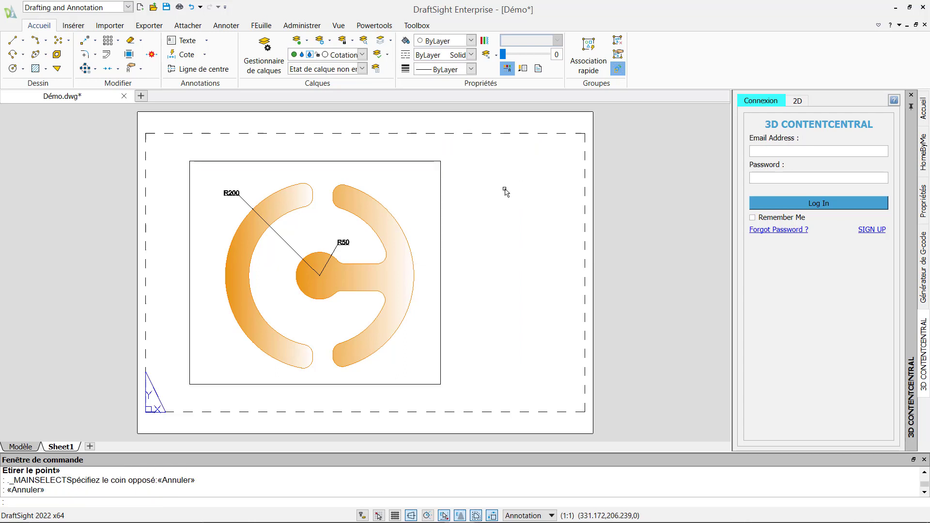
{"action": "left_click", "coordinate": [261, 25]}
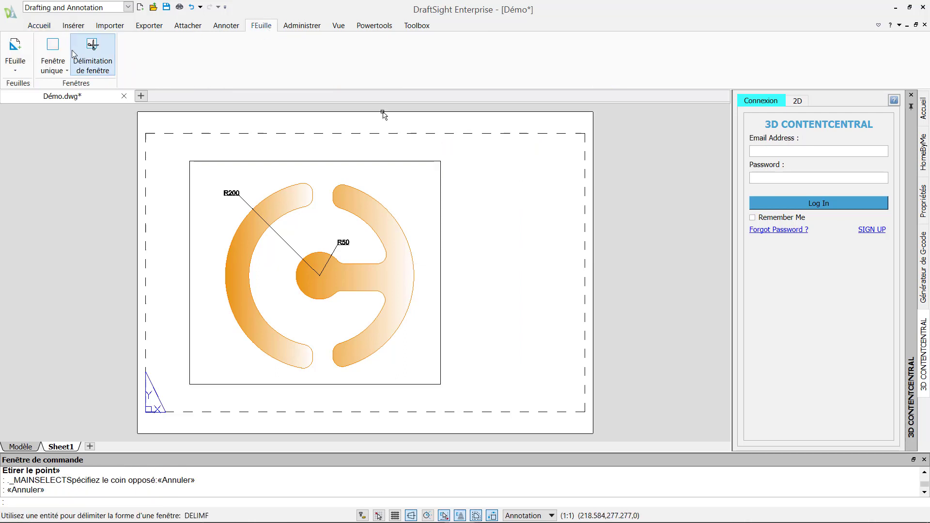
{"action": "left_click", "coordinate": [63, 66]}
{"action": "left_click", "coordinate": [64, 66]}
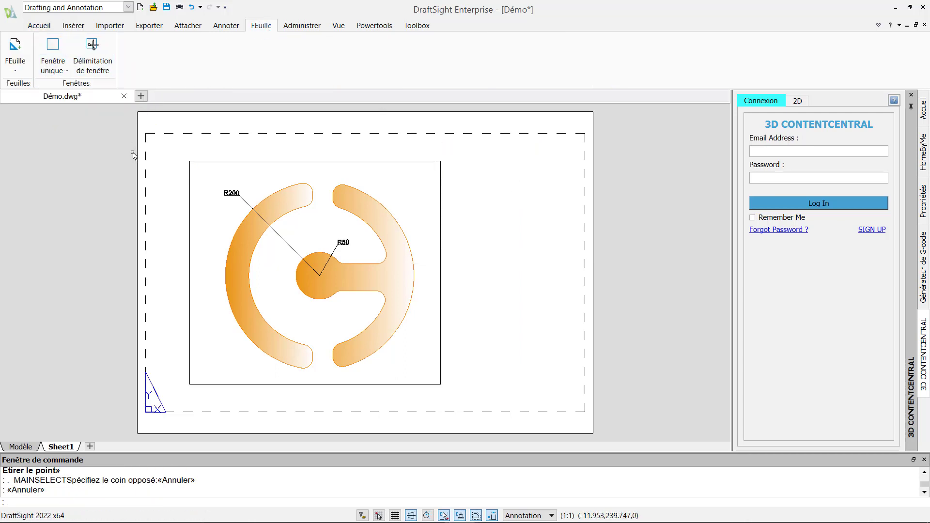
{"action": "left_click", "coordinate": [17, 447]}
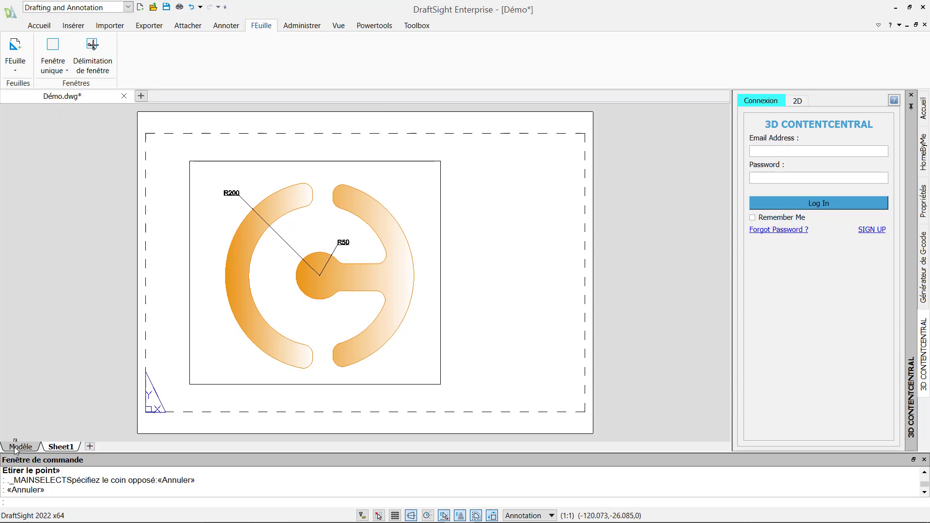
{"action": "left_click", "coordinate": [39, 26]}
Turn off the Cotations layer in the Layer Manager
{"action": "left_click", "coordinate": [263, 54]}
{"action": "left_click", "coordinate": [77, 184]}
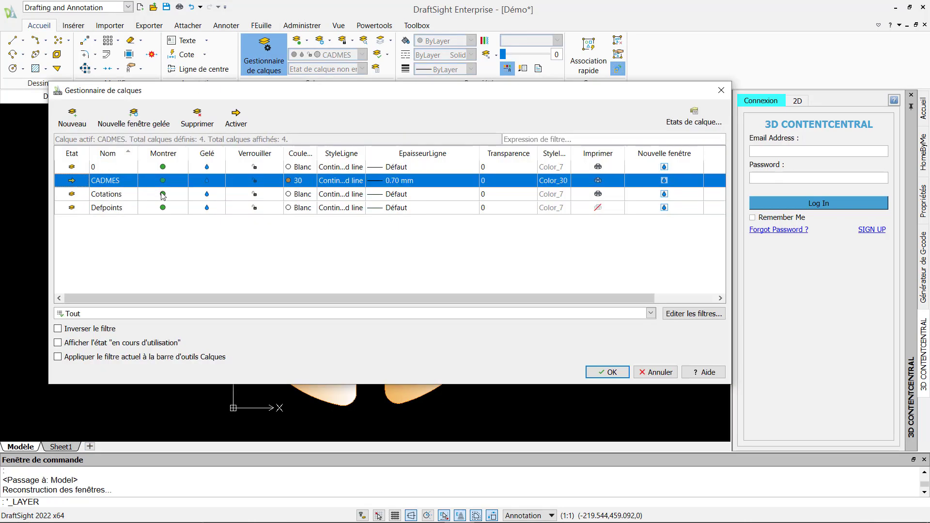
{"action": "left_click", "coordinate": [163, 195]}
{"action": "left_click", "coordinate": [606, 372]}
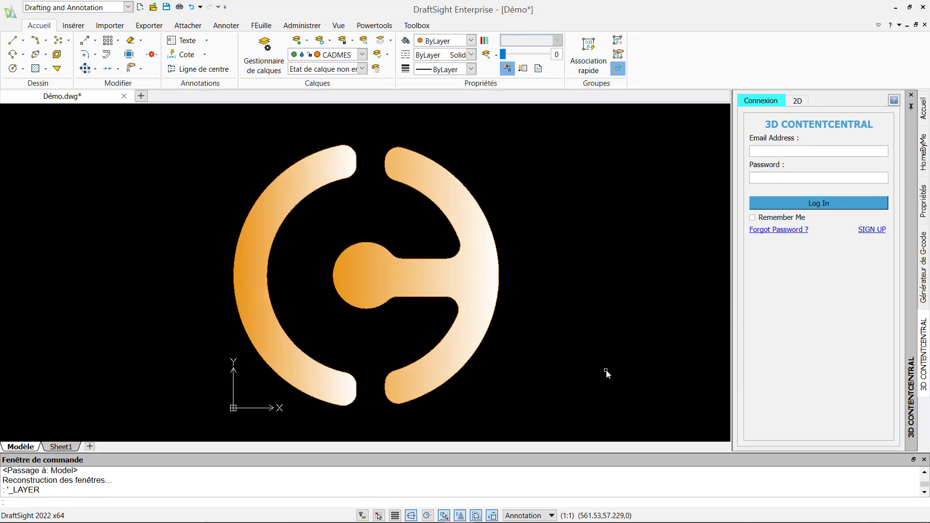
Create a 4 by 4 array of the 26 logo entities
{"action": "left_click", "coordinate": [109, 41]}
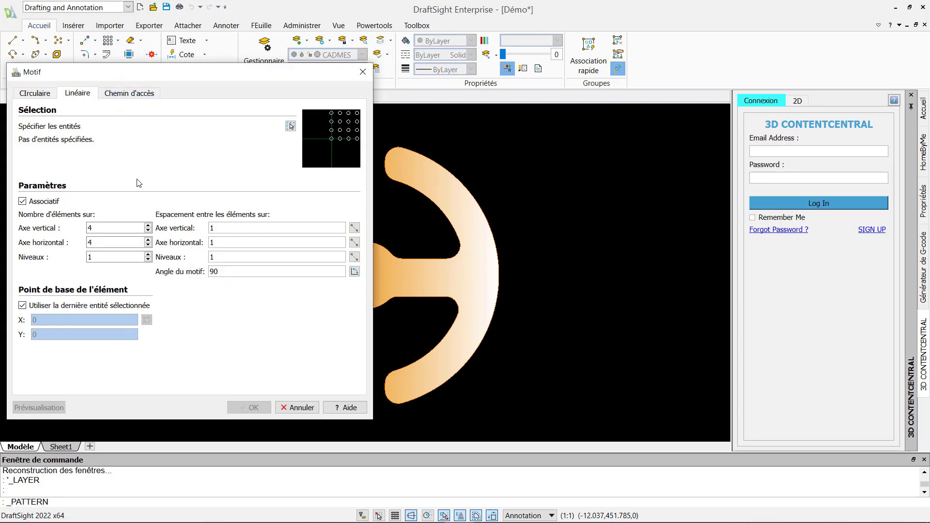
{"action": "left_click", "coordinate": [290, 127]}
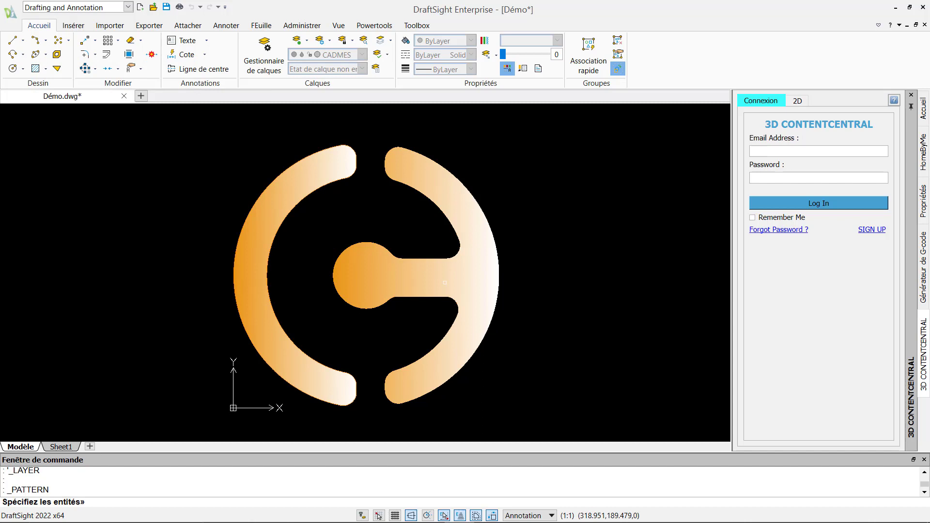
{"action": "left_click", "coordinate": [543, 423]}
{"action": "left_click", "coordinate": [208, 126]}
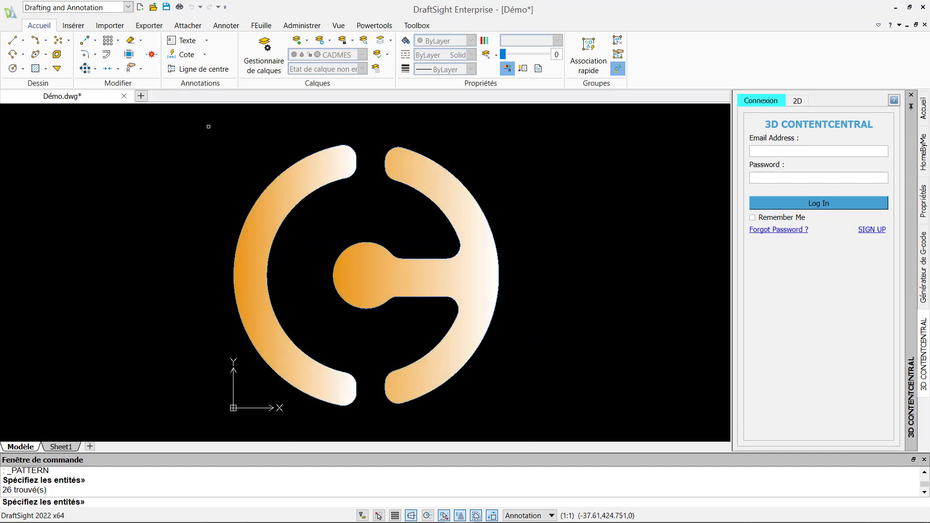
{"action": "key", "text": "Return"}
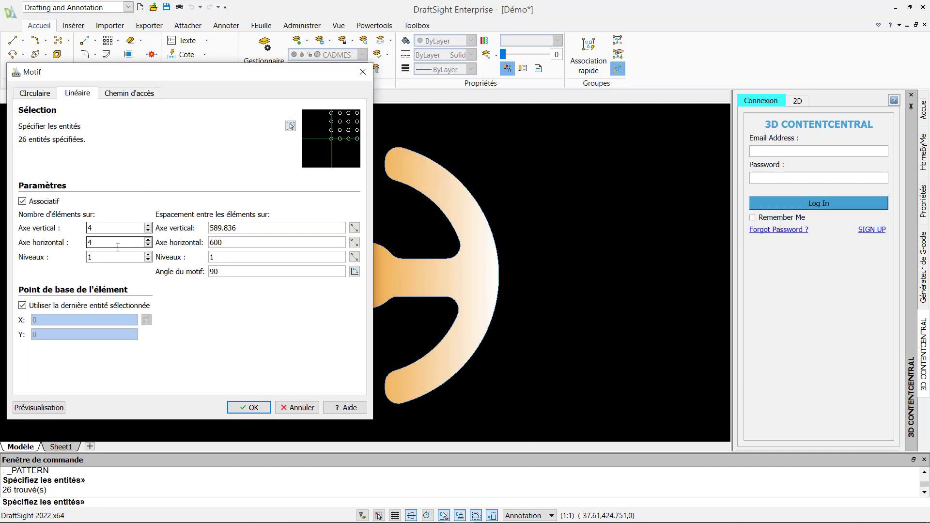
{"action": "left_click", "coordinate": [254, 407]}
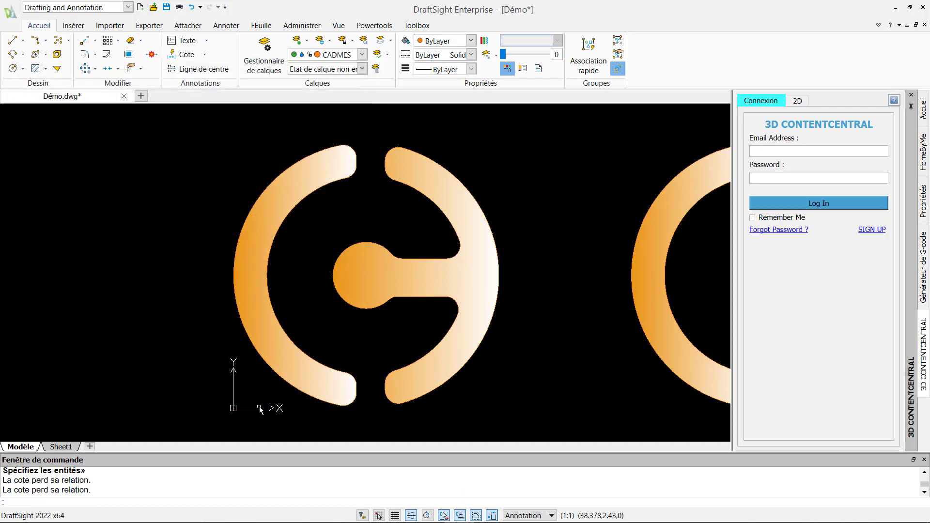
Adjust the array's column spacing and set it to 5 columns
{"action": "scroll", "coordinate": [562, 351], "scroll_direction": "down", "scroll_amount": 3}
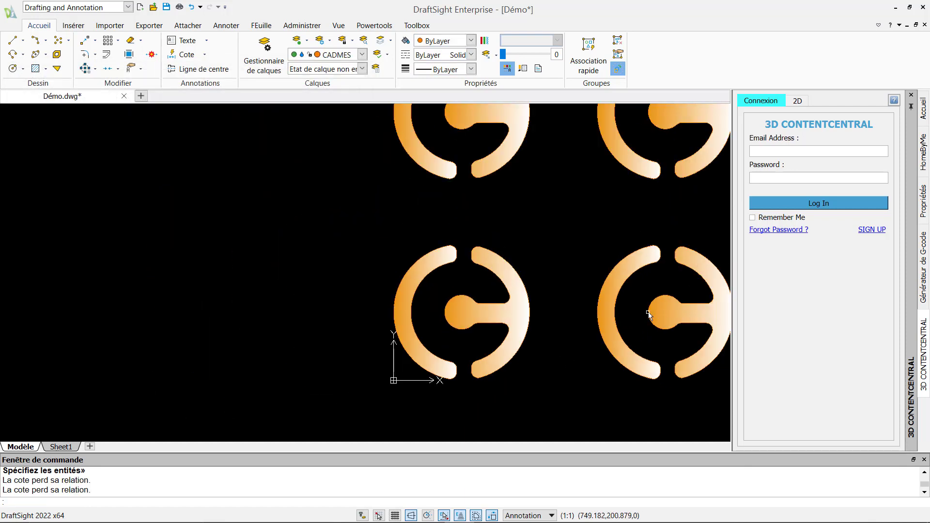
{"action": "middle_click_drag", "start_coordinate": [606, 303], "coordinate": [343, 318]}
{"action": "scroll", "coordinate": [424, 302], "scroll_direction": "down", "scroll_amount": 4}
{"action": "mouse_move", "coordinate": [468, 237]}
{"action": "middle_mouse_down"}
{"action": "mouse_move", "coordinate": [450, 237]}
{"action": "mouse_move", "coordinate": [386, 307]}
{"action": "middle_mouse_up"}
{"action": "scroll", "coordinate": [386, 307], "scroll_direction": "down", "scroll_amount": 3}
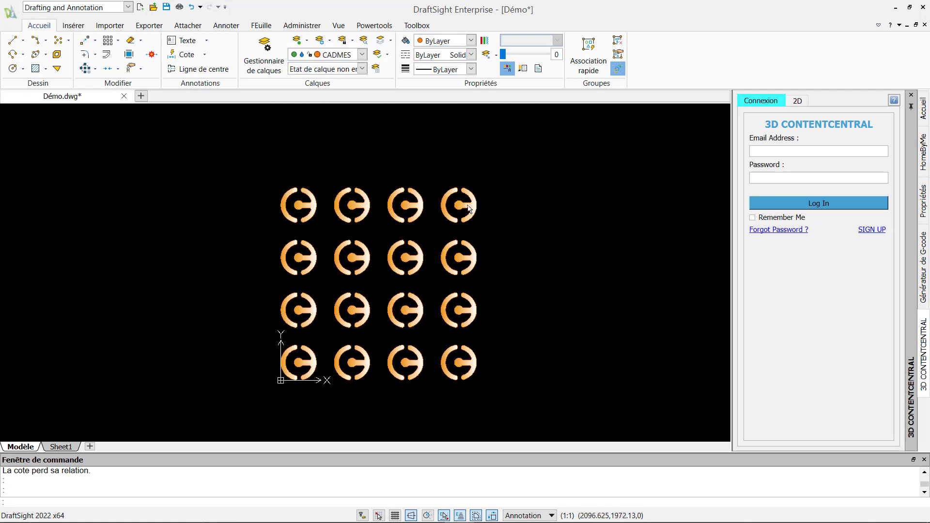
{"action": "left_click", "coordinate": [468, 208]}
{"action": "left_click", "coordinate": [352, 362]}
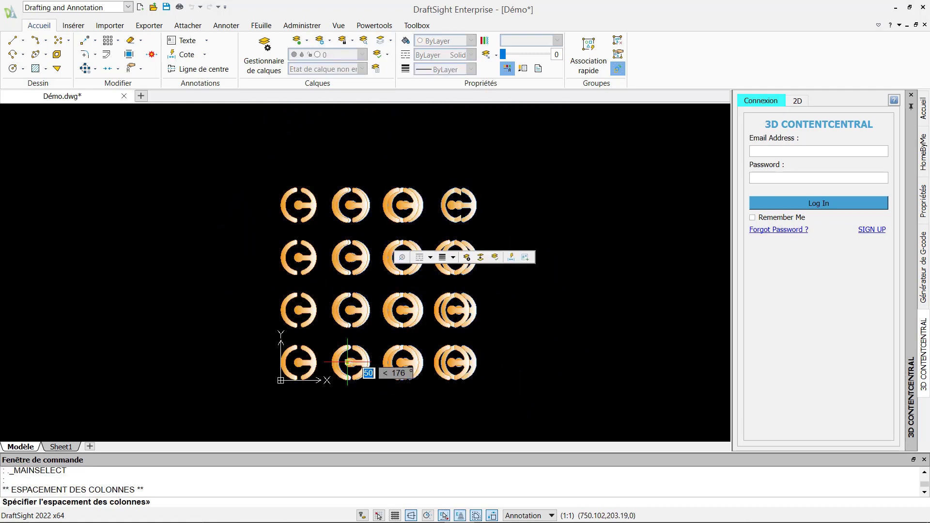
{"action": "left_click", "coordinate": [370, 362]}
{"action": "left_click", "coordinate": [512, 362]}
{"action": "left_click", "coordinate": [582, 363]}
Drag the rows-and-columns grip to reshape the array, then zoom to fit
{"action": "left_click", "coordinate": [583, 206]}
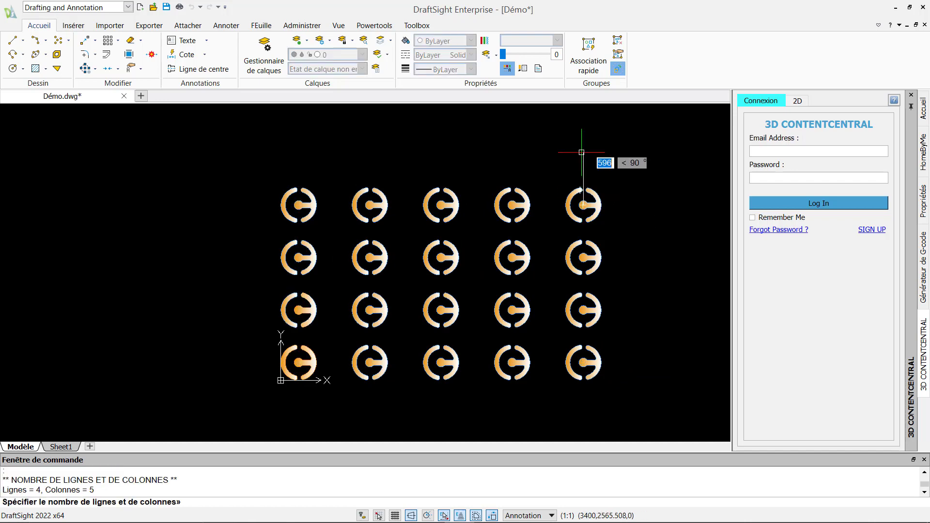
{"action": "left_click", "coordinate": [583, 310]}
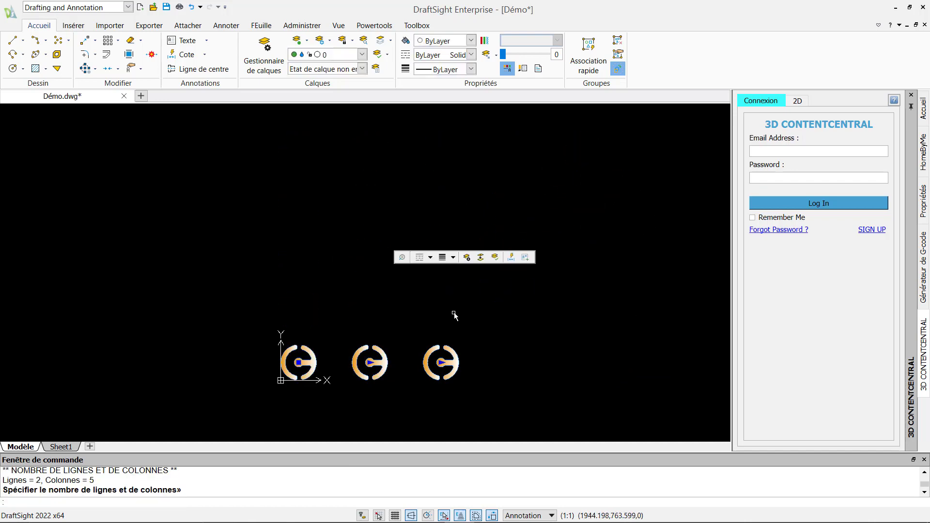
{"action": "key", "text": "Escape"}
{"action": "type", "text": "zf"}
{"action": "key", "text": "Return"}
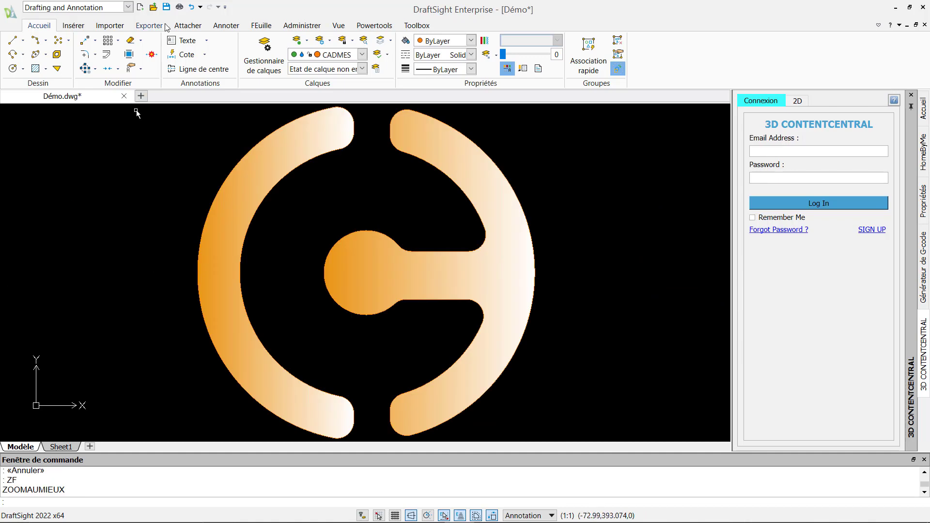
Save the drawing, then cancel a Save As, keeping the R2018 DWG format
{"action": "left_click", "coordinate": [166, 7]}
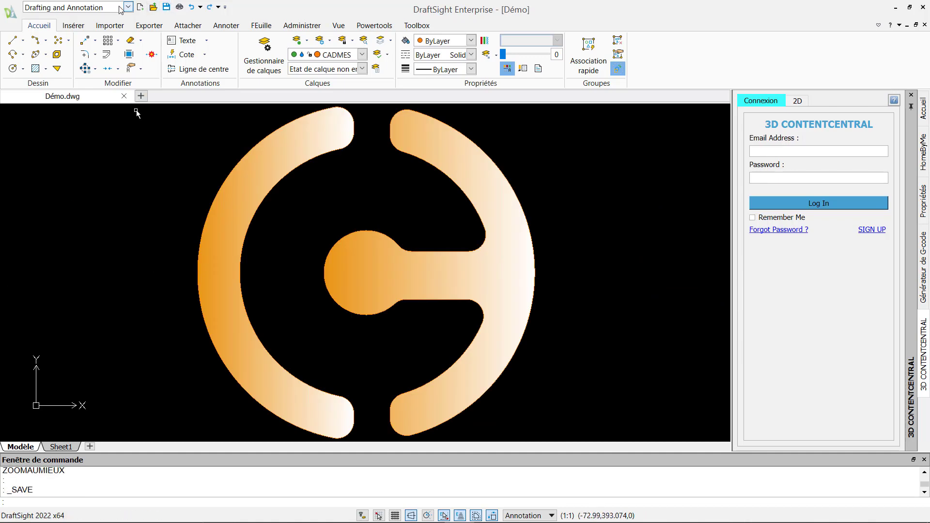
{"action": "left_click", "coordinate": [10, 11]}
{"action": "left_click", "coordinate": [39, 89]}
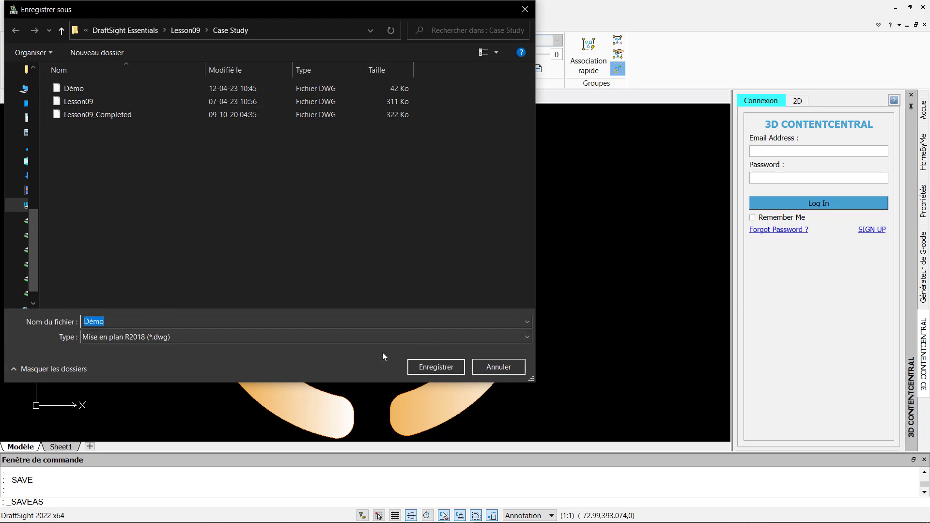
{"action": "left_click", "coordinate": [426, 336]}
{"action": "left_click_drag", "start_coordinate": [524, 97], "coordinate": [524, 124]}
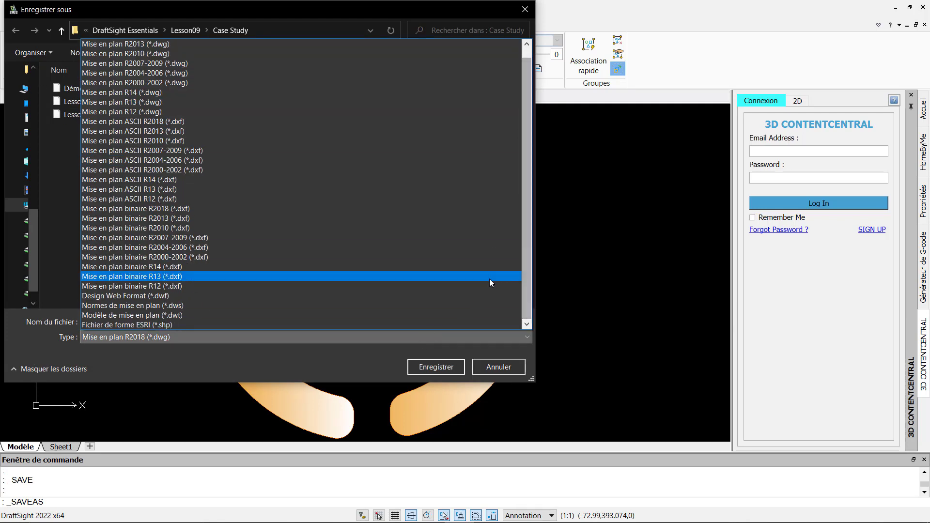
{"action": "left_click", "coordinate": [491, 368]}
{"action": "left_click", "coordinate": [491, 366]}
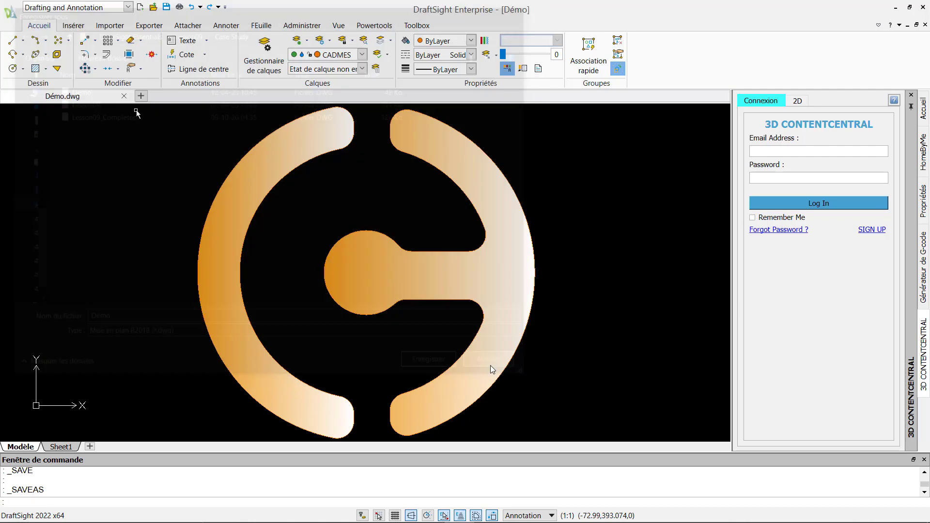
Dismiss the file export dialog without exporting
{"action": "left_click", "coordinate": [148, 25]}
{"action": "left_click", "coordinate": [20, 48]}
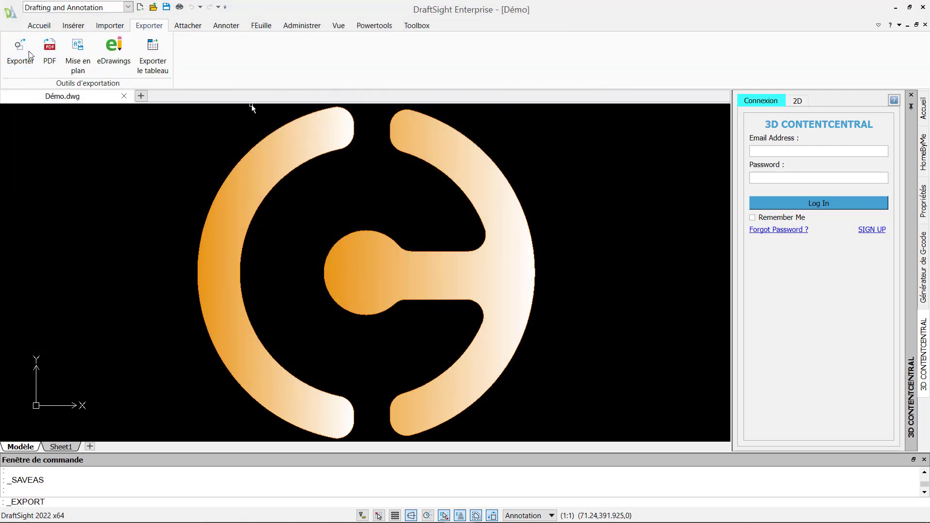
{"action": "left_click", "coordinate": [210, 338]}
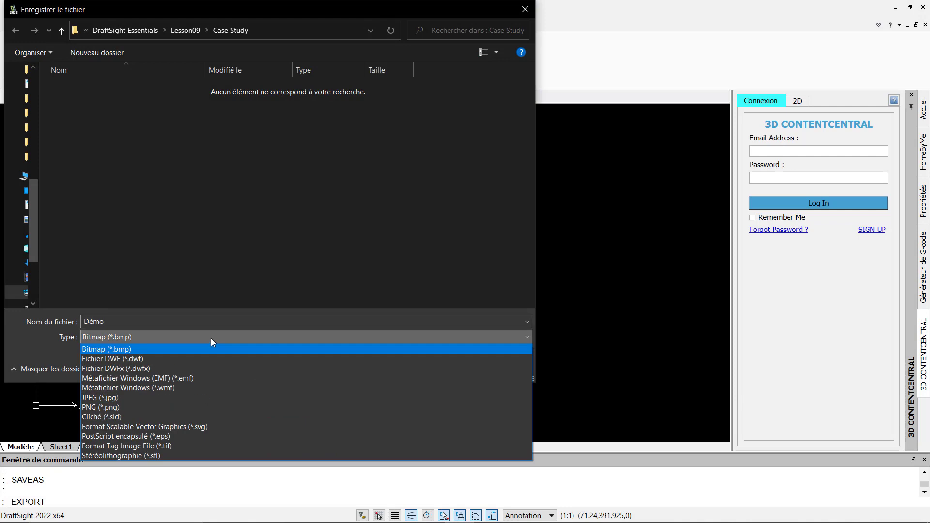
{"action": "left_click", "coordinate": [210, 338]}
{"action": "left_click", "coordinate": [525, 9]}
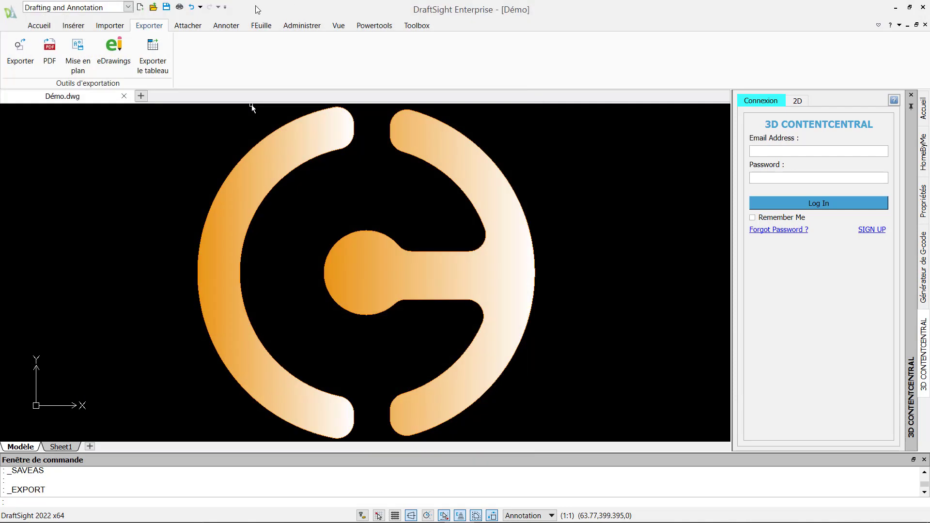
Close the PDF export settings without exporting
{"action": "left_click", "coordinate": [49, 49]}
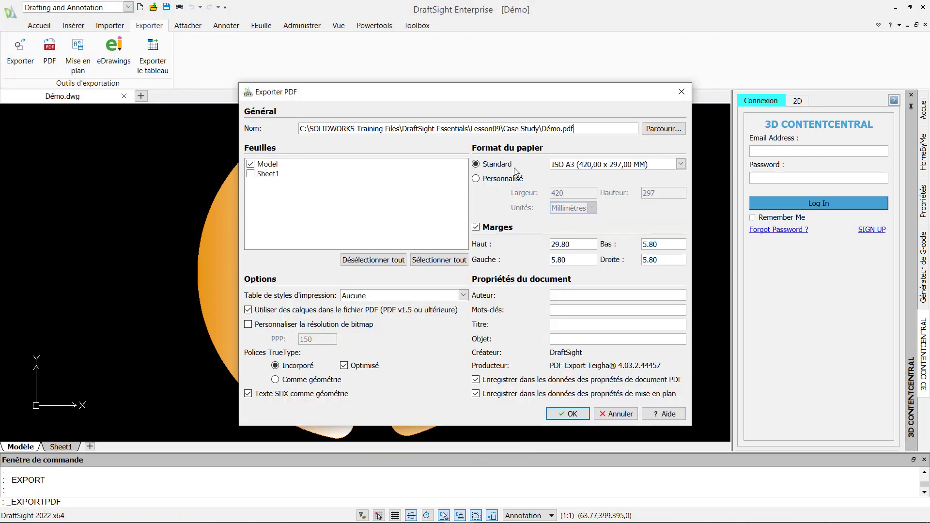
{"action": "left_click", "coordinate": [681, 91]}
{"action": "scroll", "coordinate": [384, 220], "scroll_direction": "down", "scroll_amount": 3}
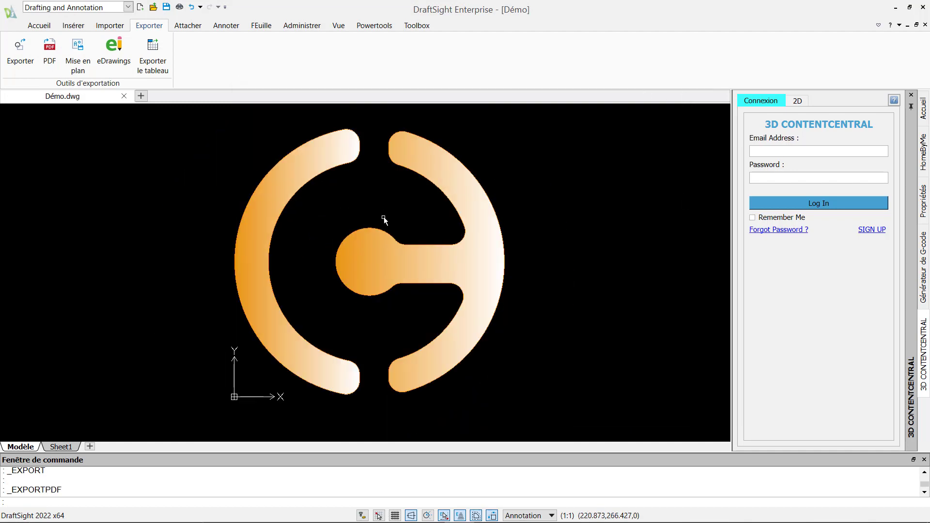
Define a block named CADMES from the window-selected logo
{"action": "left_click", "coordinate": [230, 27]}
{"action": "left_click", "coordinate": [71, 26]}
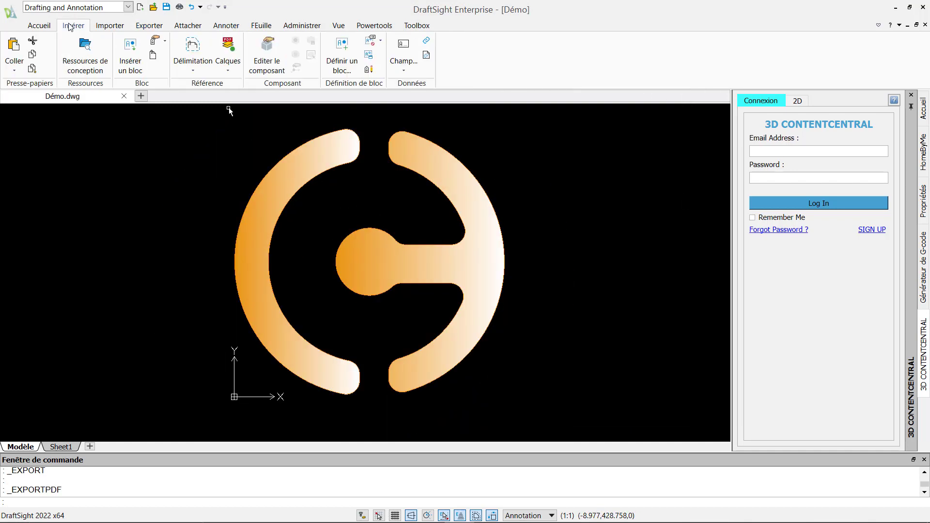
{"action": "left_click", "coordinate": [330, 73]}
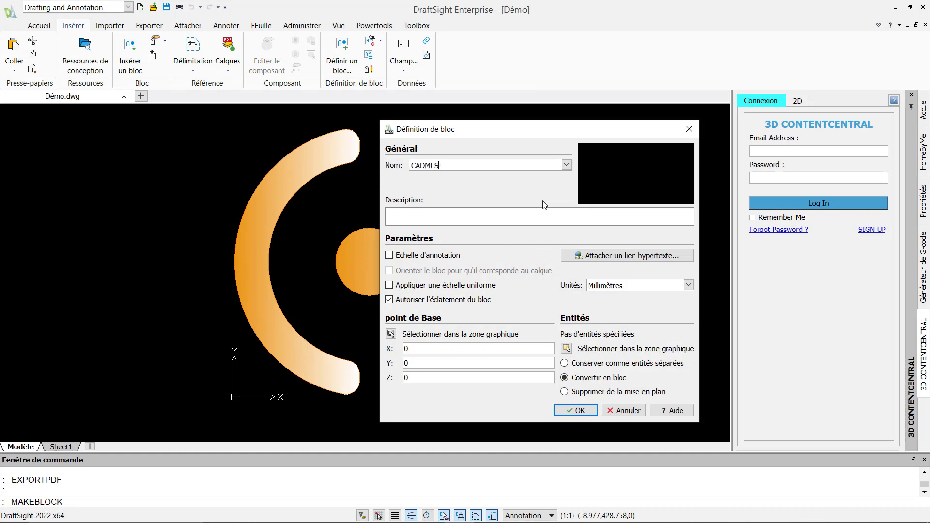
{"action": "left_click", "coordinate": [567, 348]}
{"action": "left_click", "coordinate": [213, 127]}
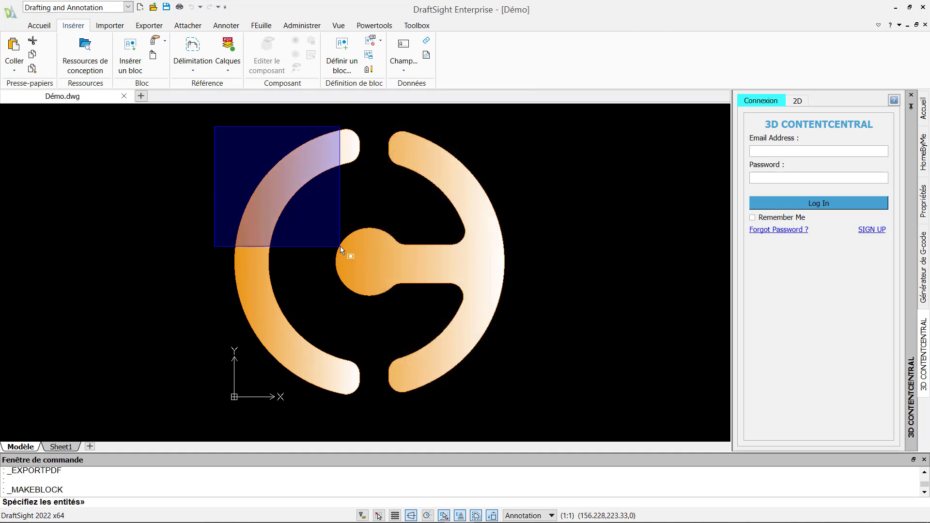
{"action": "left_click", "coordinate": [514, 394]}
{"action": "key", "text": "Return"}
{"action": "left_click", "coordinate": [575, 411]}
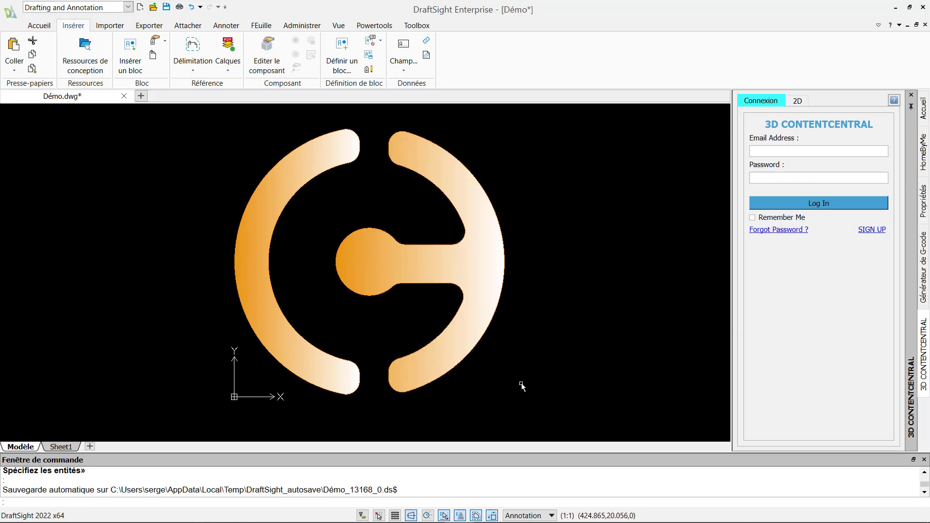
Insert a copy of the CADMES block, then undo the insertion
{"action": "left_click", "coordinate": [130, 54]}
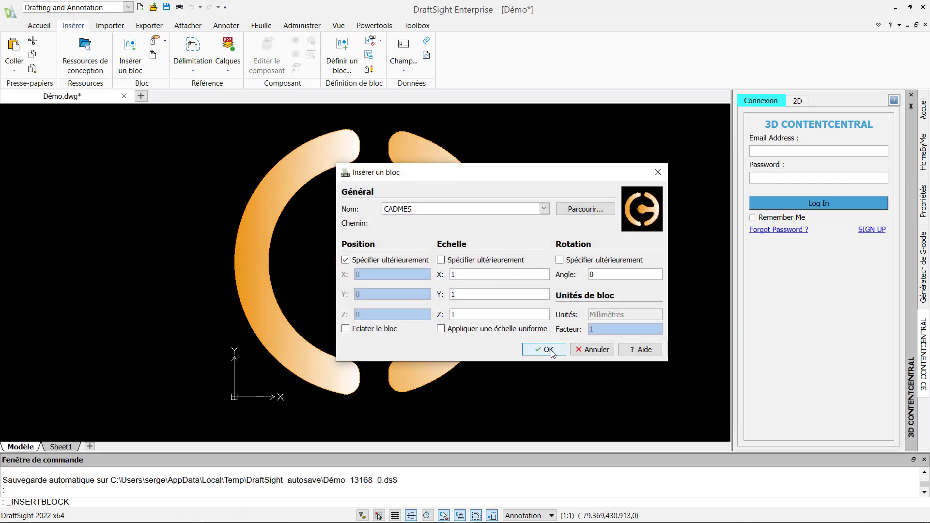
{"action": "left_click", "coordinate": [547, 349]}
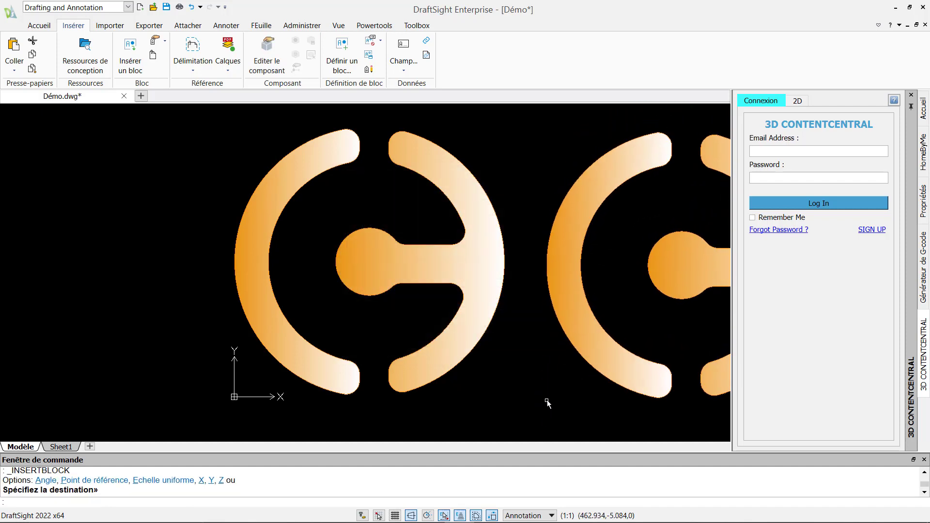
{"action": "scroll", "coordinate": [546, 401], "scroll_direction": "up", "scroll_amount": 1}
{"action": "scroll", "coordinate": [546, 401], "scroll_direction": "down", "scroll_amount": 3}
{"action": "middle_click_drag", "start_coordinate": [554, 398], "coordinate": [376, 360]}
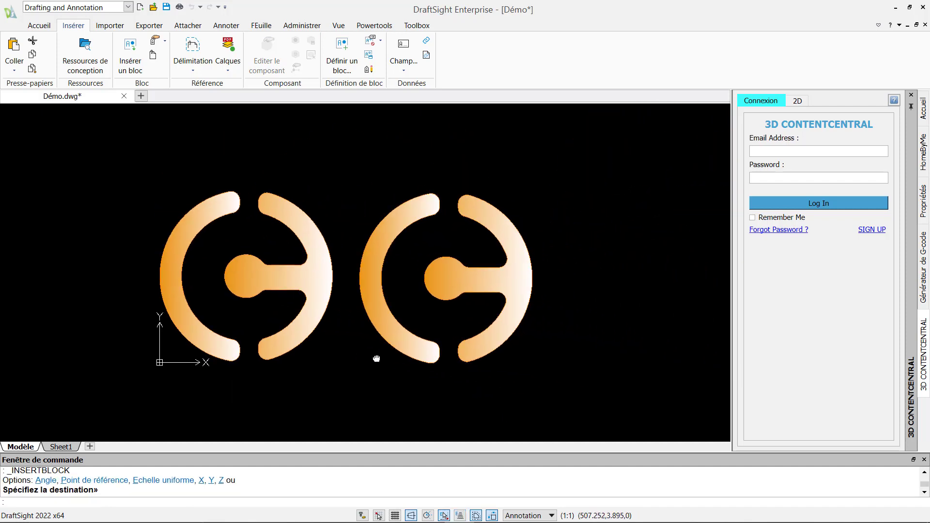
{"action": "left_click", "coordinate": [192, 7]}
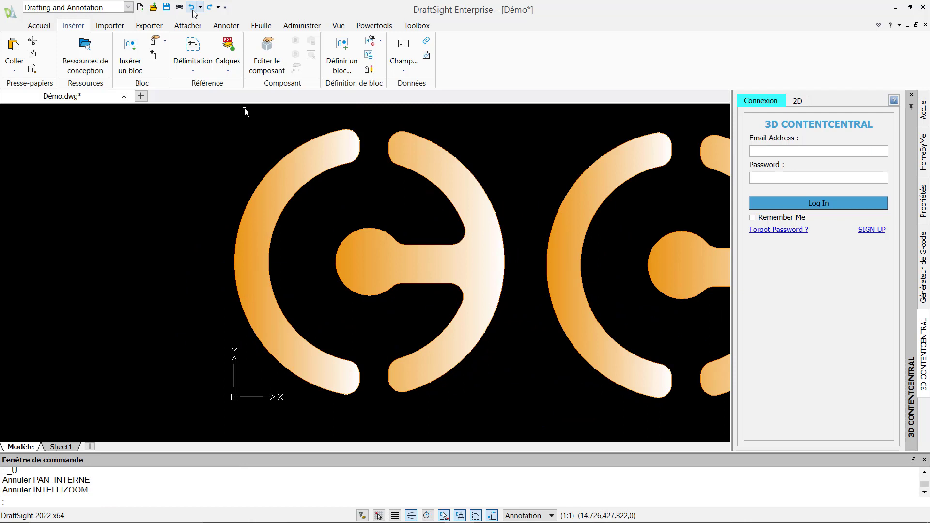
{"action": "left_click", "coordinate": [191, 7]}
Set up exporting the CADMES block to CADMES.dwg, then cancel the export
{"action": "left_click", "coordinate": [161, 24]}
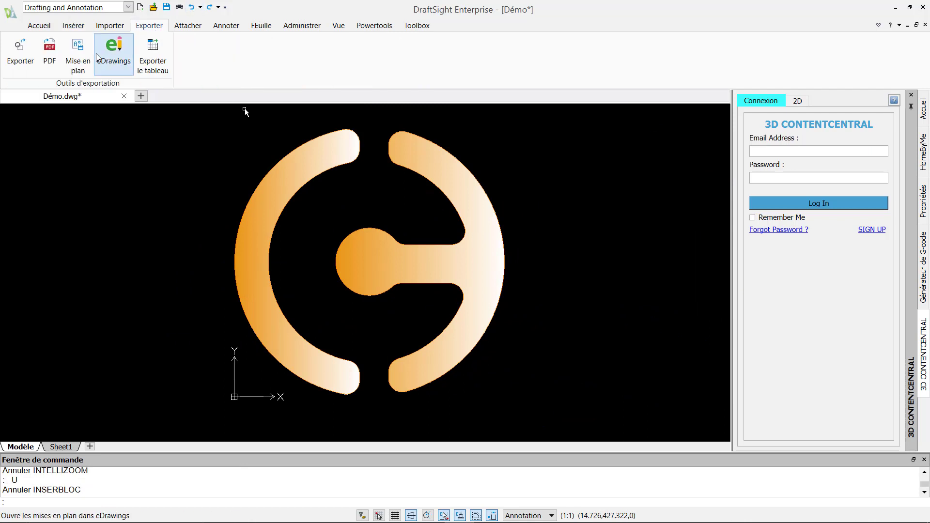
{"action": "left_click", "coordinate": [78, 54]}
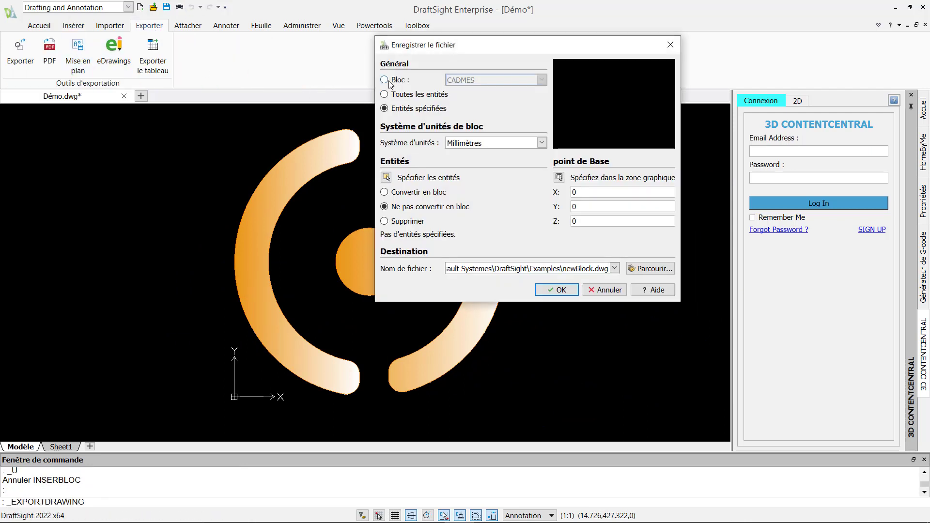
{"action": "left_click", "coordinate": [385, 80]}
{"action": "left_click", "coordinate": [614, 268]}
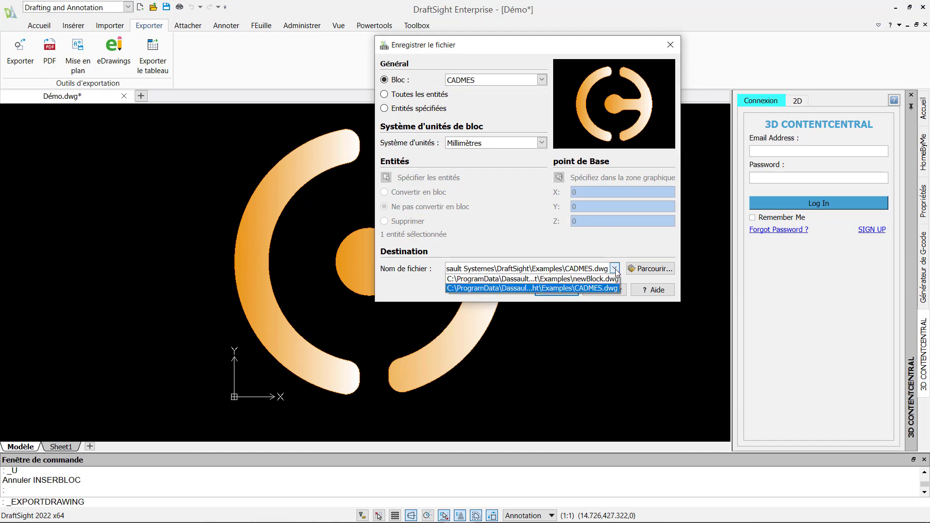
{"action": "left_click", "coordinate": [614, 268]}
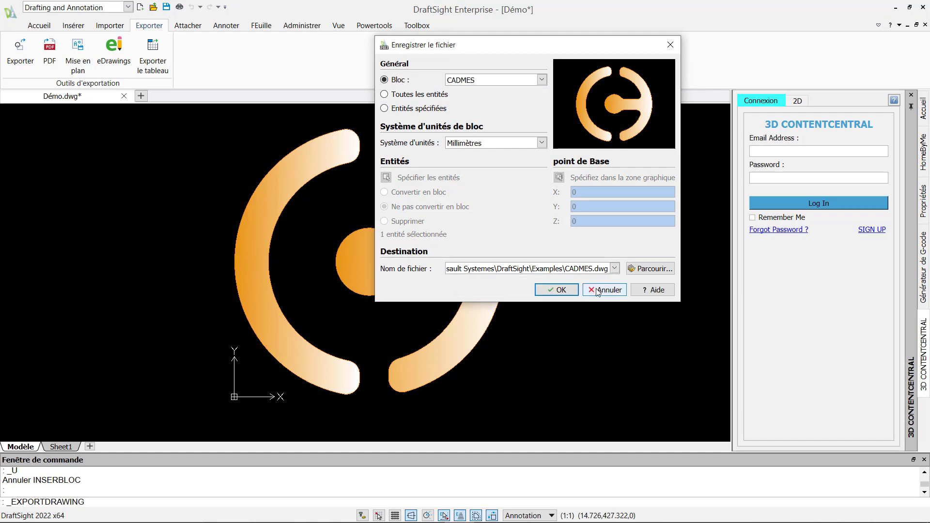
{"action": "left_click", "coordinate": [600, 290]}
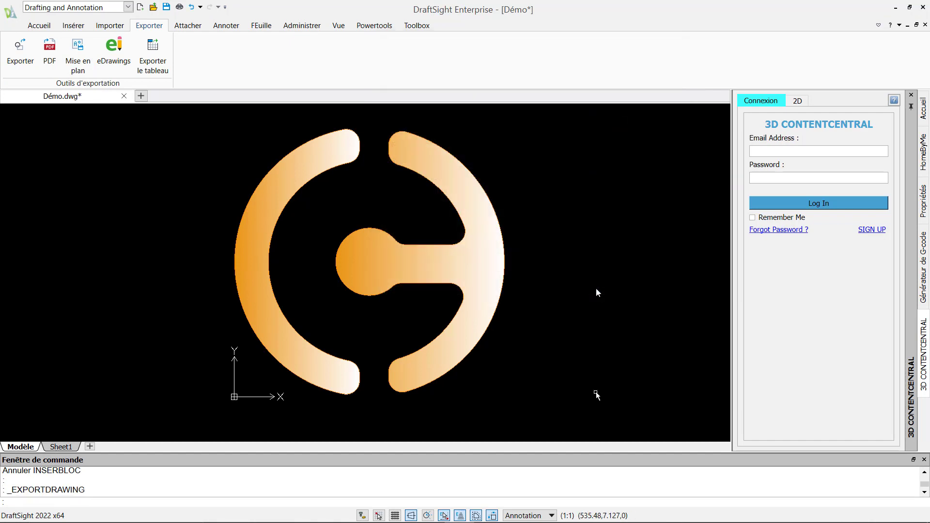
{"action": "left_click", "coordinate": [118, 49]}
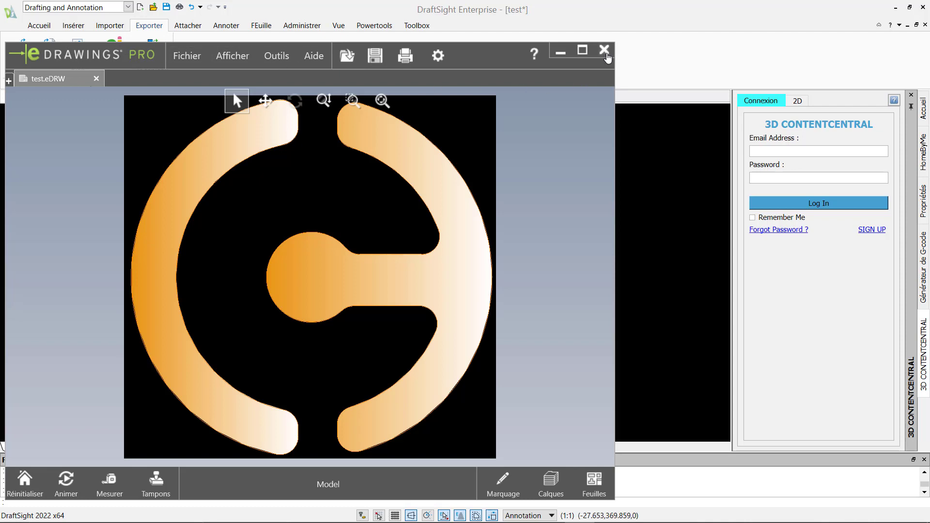
Close eDrawings Pro and bring up the print settings for the model
{"action": "left_click", "coordinate": [604, 51]}
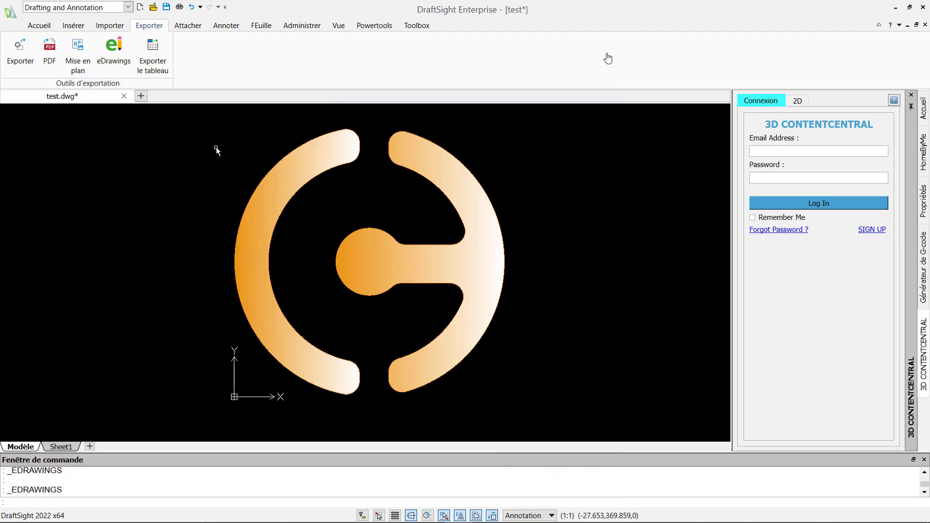
{"action": "left_click", "coordinate": [179, 7]}
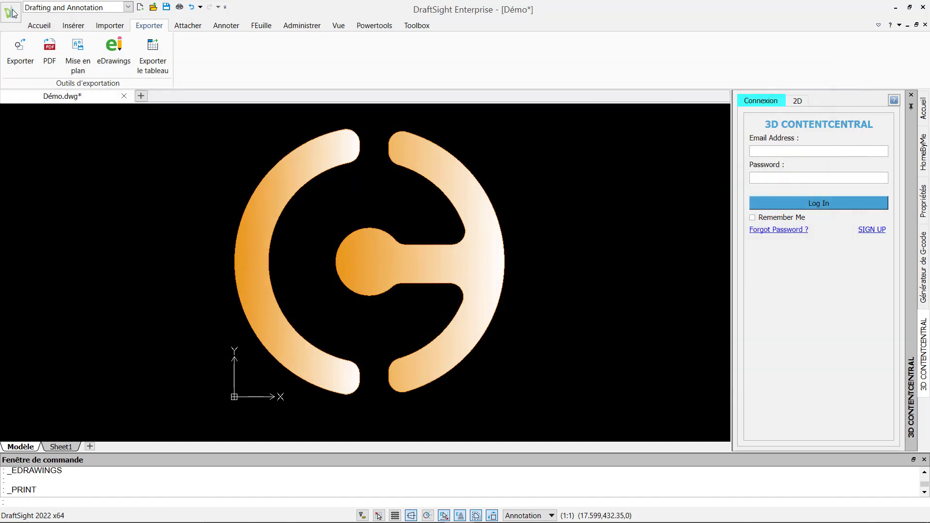
{"action": "left_click", "coordinate": [10, 12]}
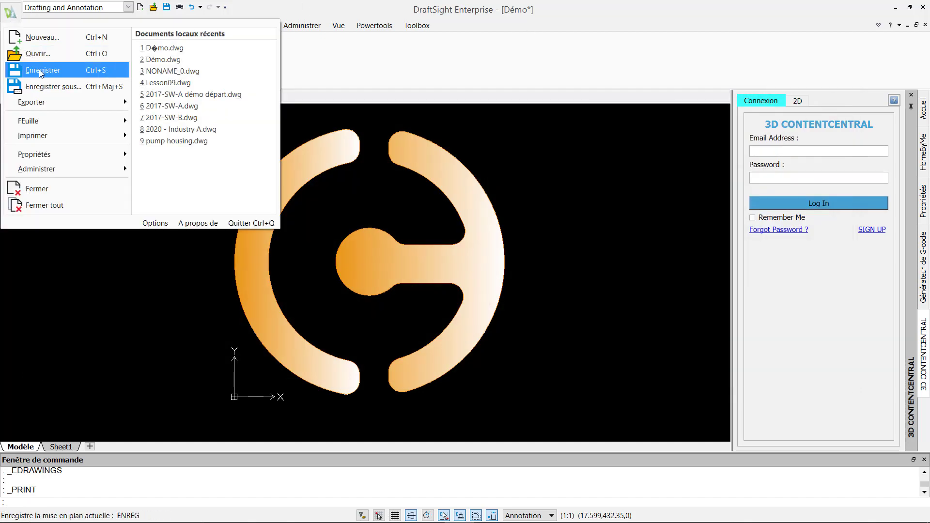
{"action": "mouse_move", "coordinate": [61, 135]}
{"action": "left_click", "coordinate": [231, 68]}
{"action": "left_click", "coordinate": [417, 159]}
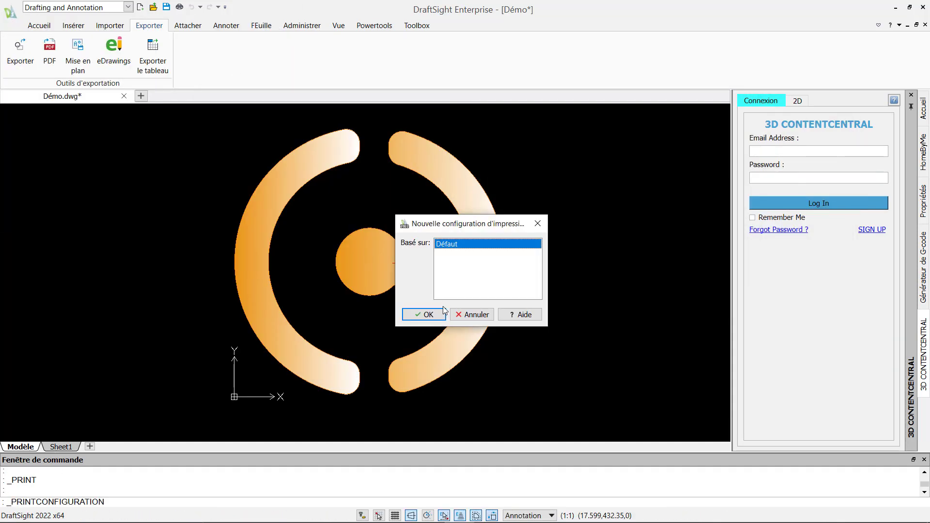
{"action": "left_click", "coordinate": [425, 315]}
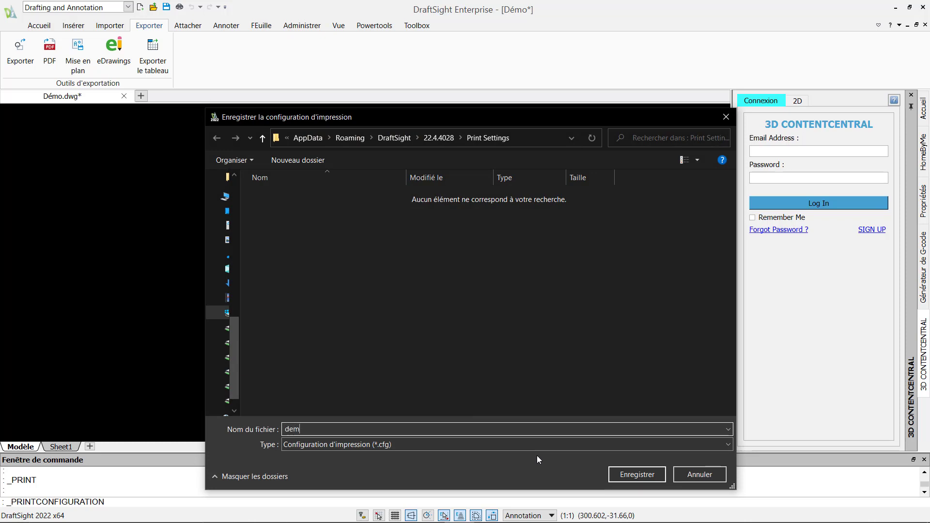
{"action": "type", "text": "o"}
{"action": "left_click", "coordinate": [629, 474]}
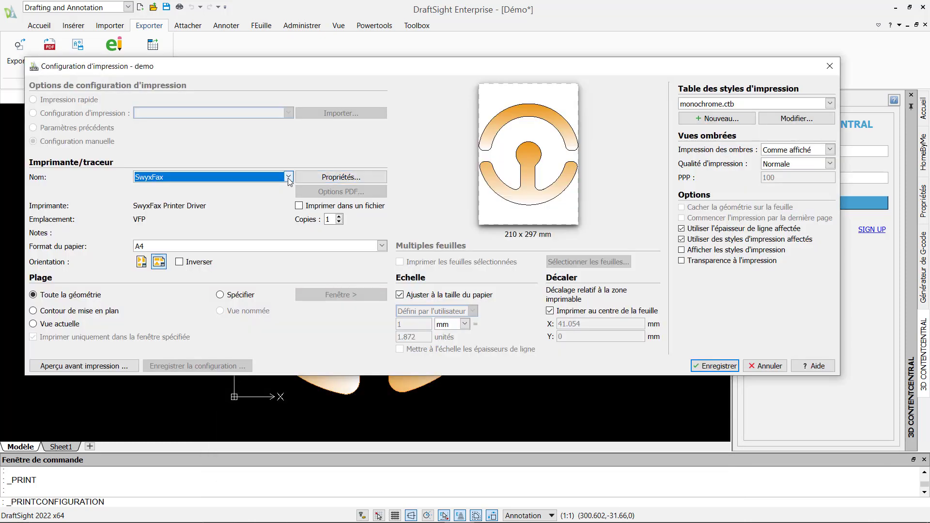
{"action": "left_click", "coordinate": [289, 177]}
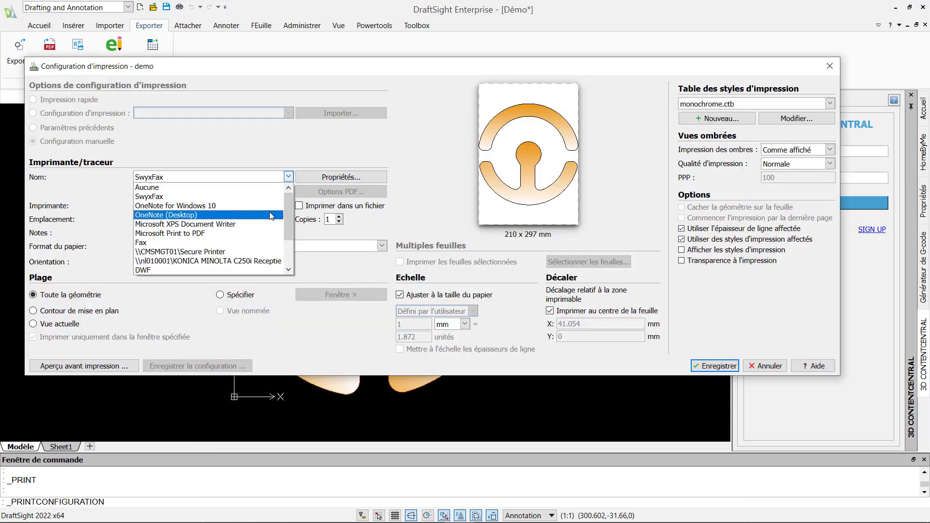
{"action": "key", "text": "Escape"}
{"action": "left_click", "coordinate": [775, 367]}
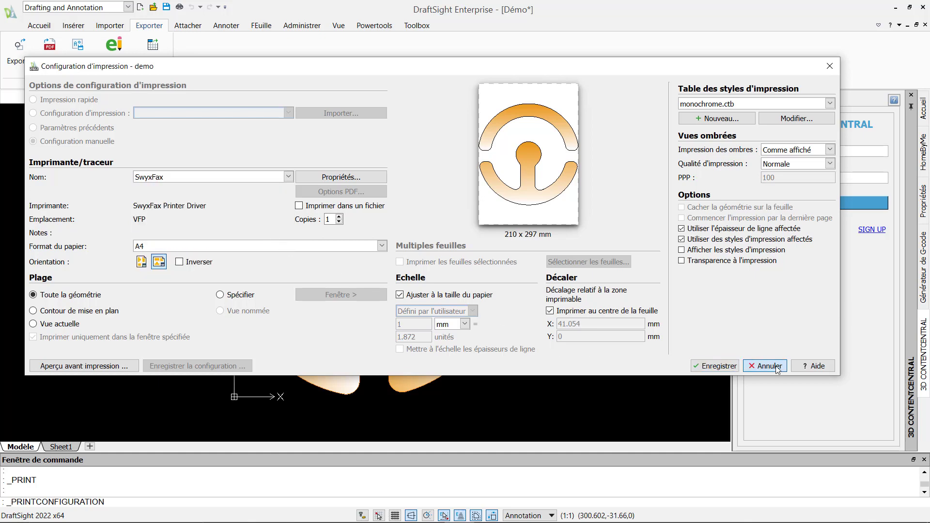
{"action": "left_click", "coordinate": [382, 361]}
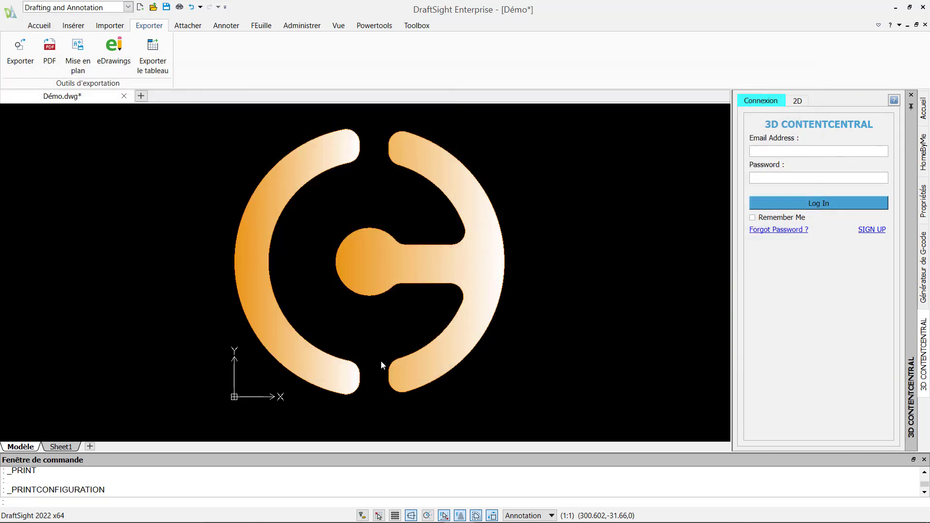